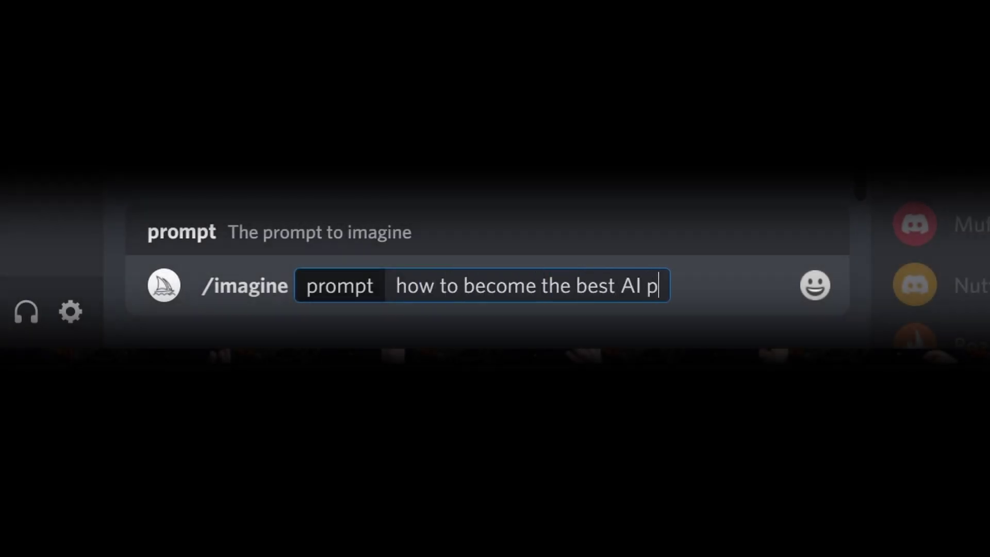
Type the sample prompt 'how to become the best AI prompt generator ever.' after /imagine
{"action": "type", "text": "to become the best AI prompt generator ever"}
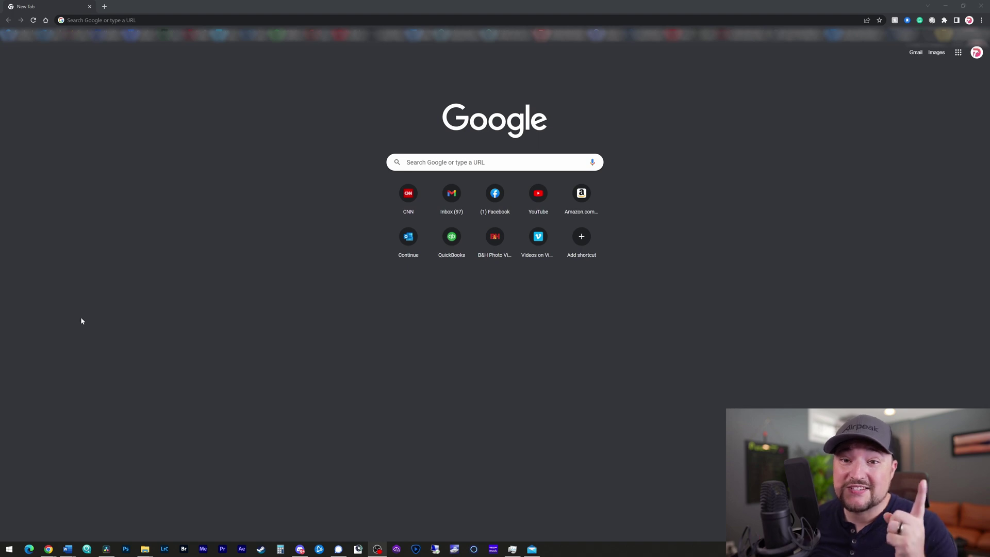
Load the midjourney website and join the beta to open its Discord server invite
{"action": "left_click", "coordinate": [348, 19]}
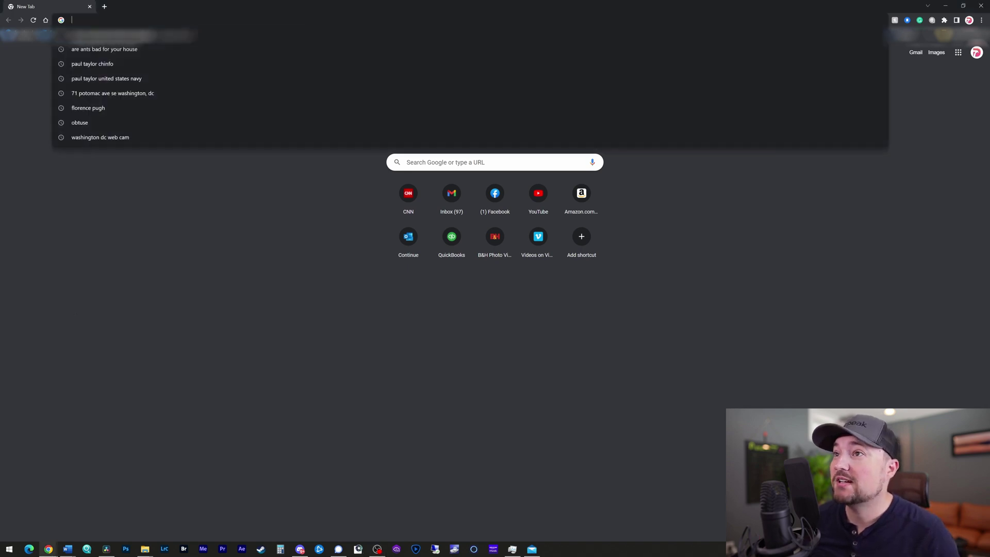
{"action": "type", "text": "midjourney"}
{"action": "key", "text": "Return"}
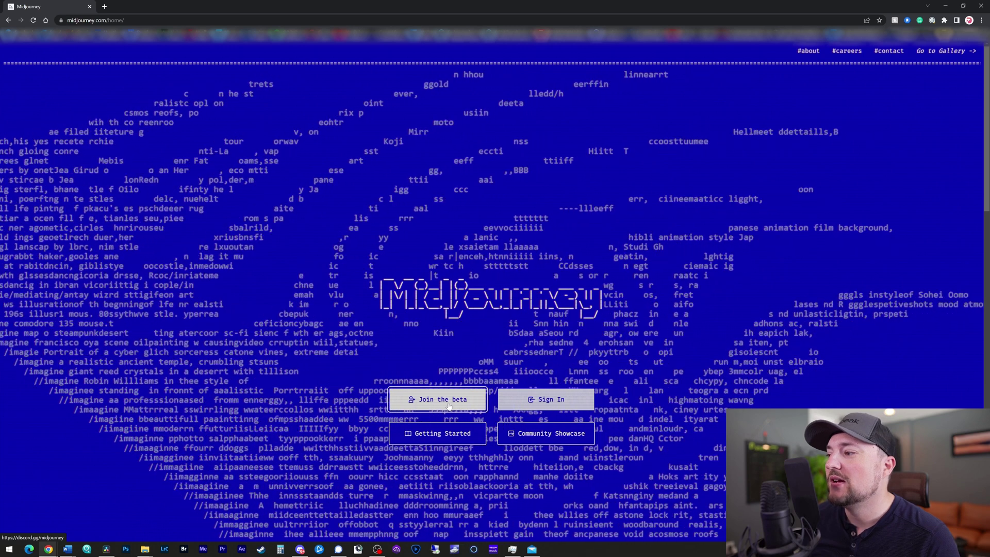
{"action": "left_click", "coordinate": [447, 406]}
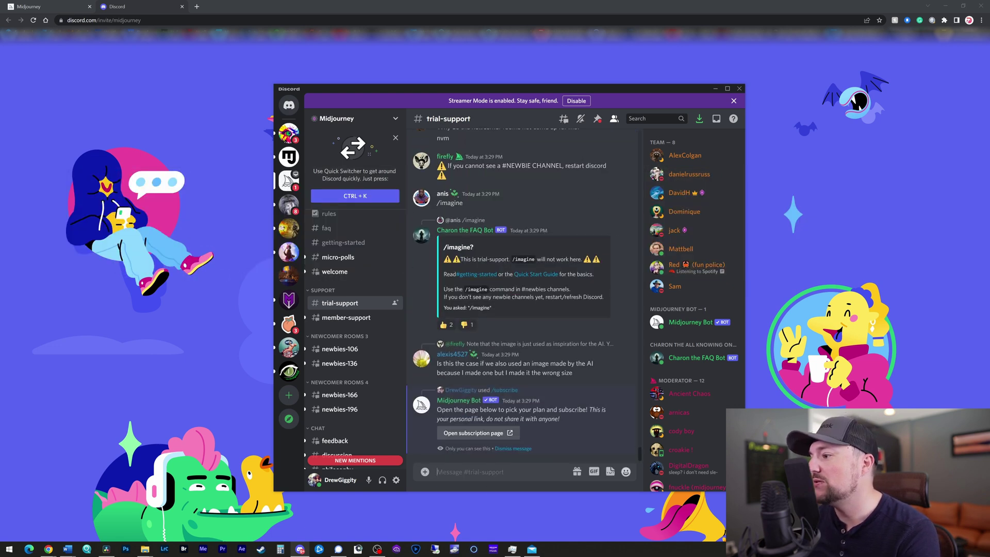
Open the subscription page from the bot's link and confirm the HOLD UP prompt with Yep!
{"action": "left_click", "coordinate": [469, 435]}
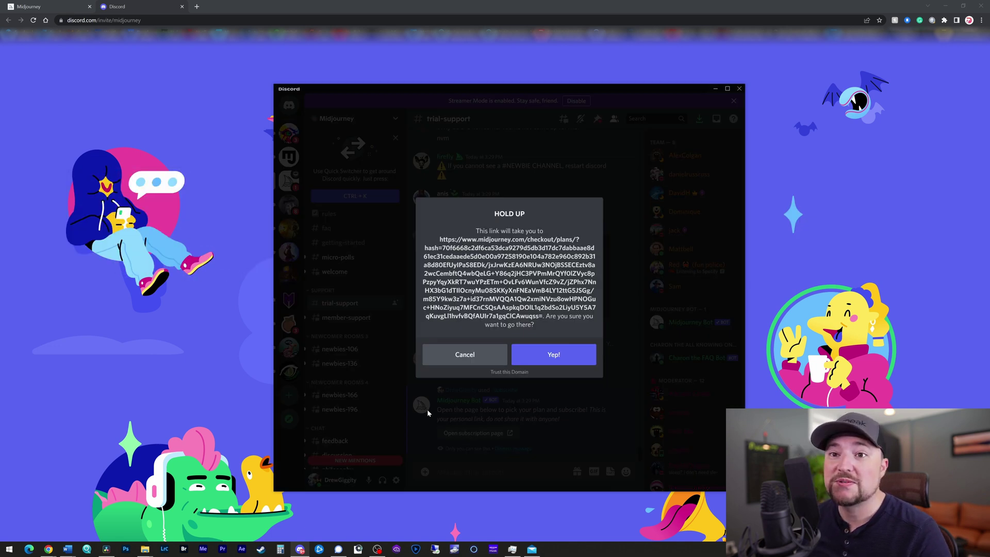
{"action": "left_click", "coordinate": [563, 363]}
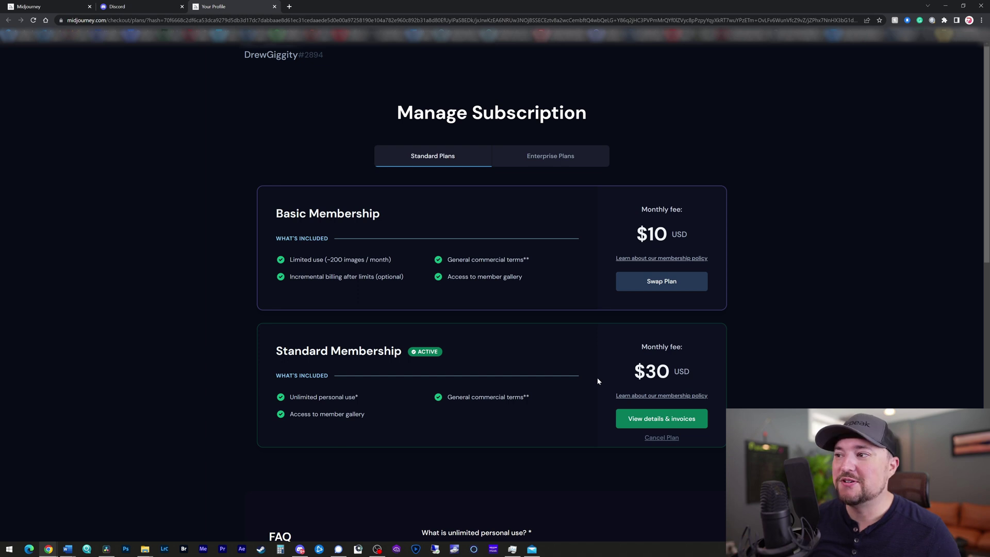
Bring Discord forward and send 'hi' to Midjourney Bot from its profile card
{"action": "left_click", "coordinate": [300, 549]}
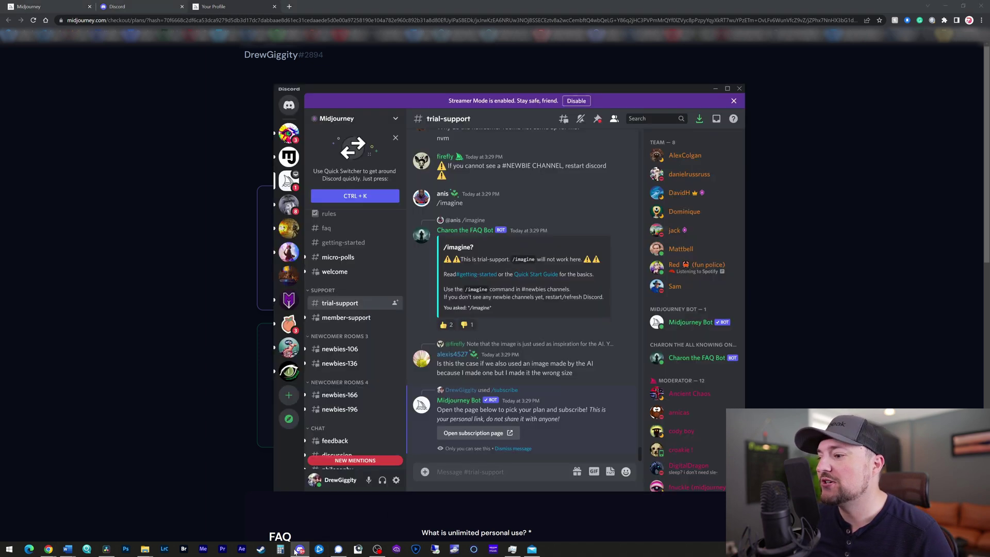
{"action": "left_click_drag", "start_coordinate": [672, 88], "coordinate": [651, 92]}
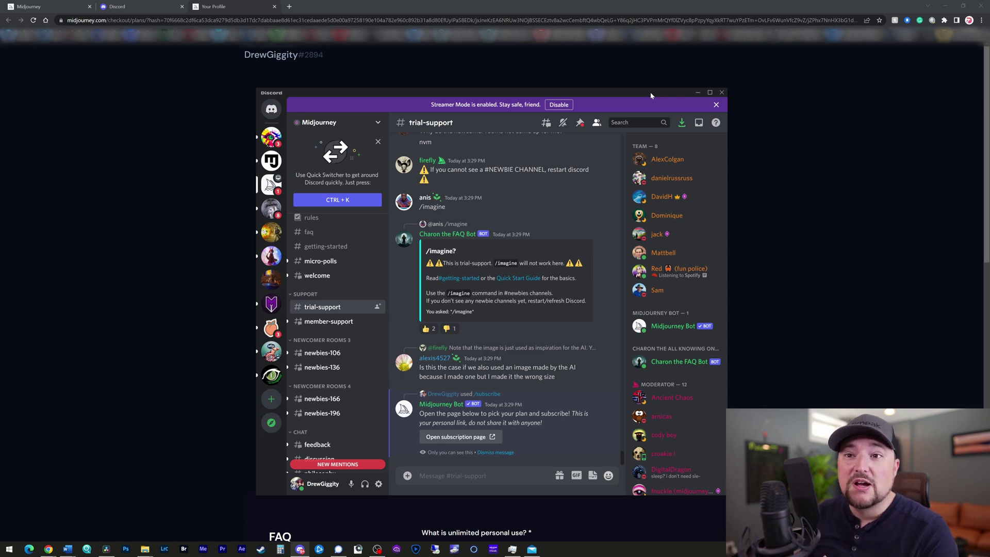
{"action": "left_click", "coordinate": [666, 330]}
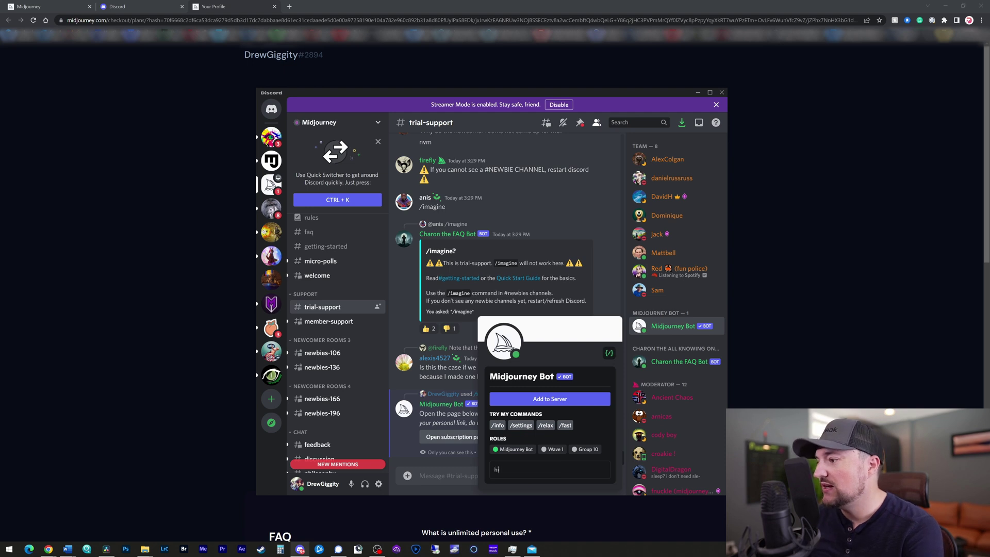
{"action": "key", "text": "Return"}
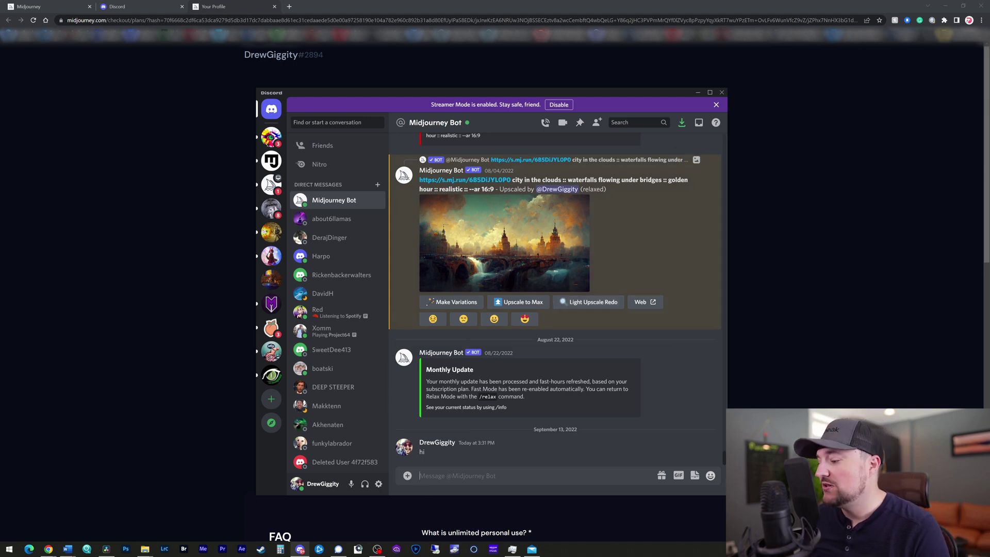
Run /settings for Midjourney Bot and switch it to Fast mode
{"action": "type", "text": "/settings"}
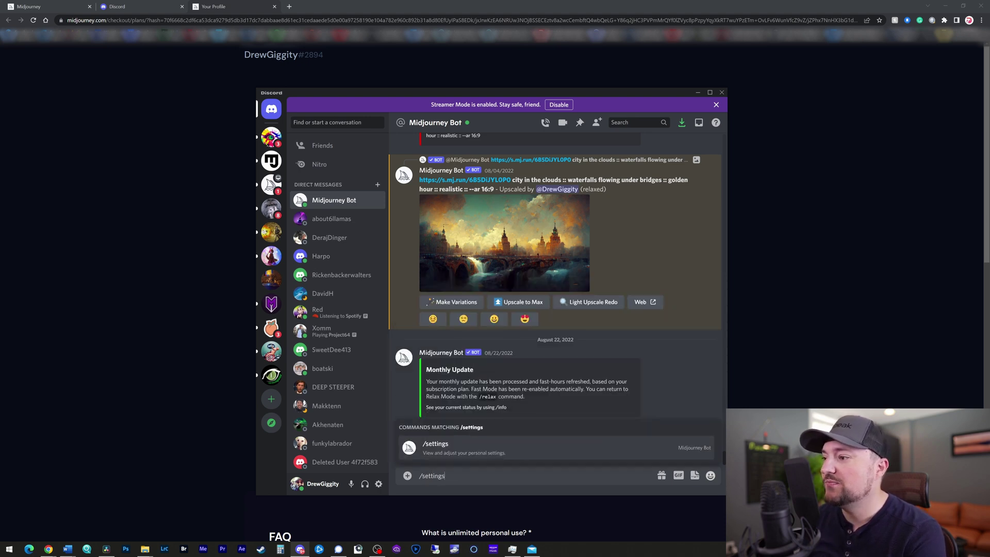
{"action": "left_click", "coordinate": [450, 446]}
{"action": "key", "text": "Return"}
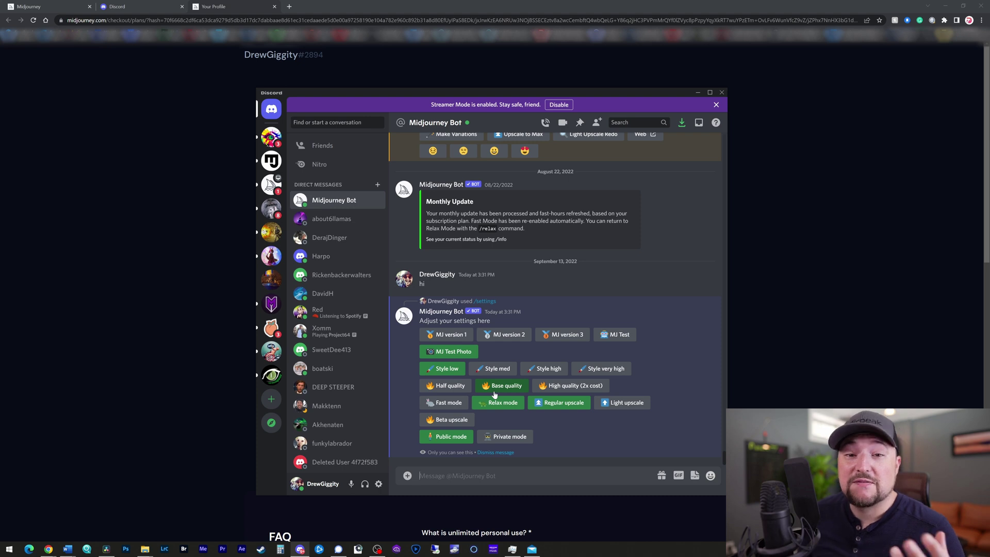
{"action": "left_click", "coordinate": [448, 404]}
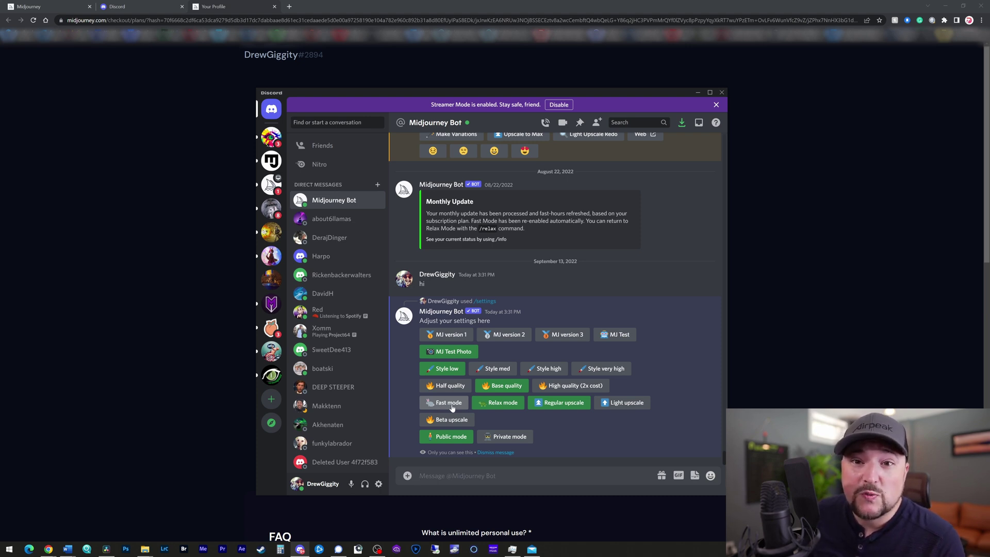
{"action": "left_click", "coordinate": [473, 406]}
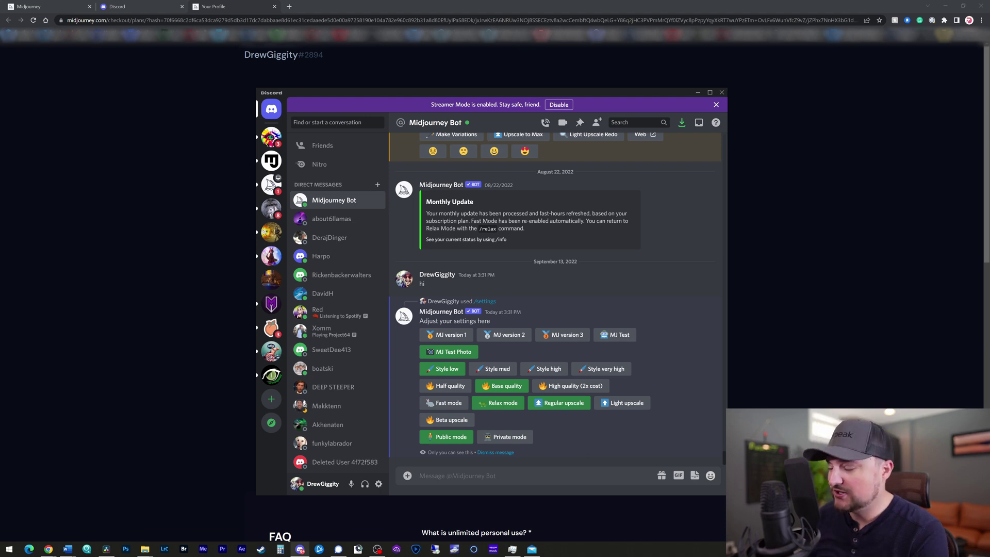
{"action": "type", "text": "/imagin"}
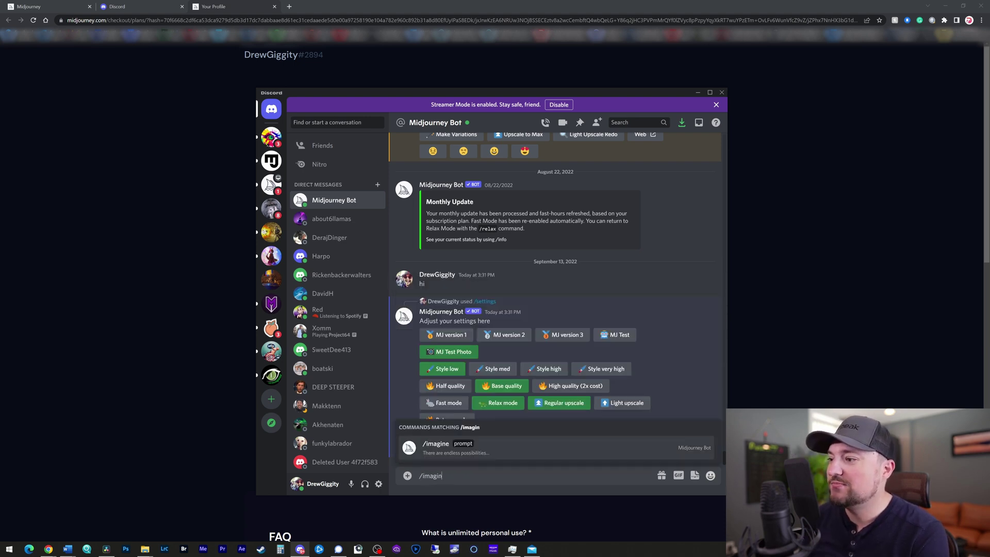
Draft the /imagine prompt 'magical rainforest at sunset --testp' and enable MJ Test Photo
{"action": "left_click", "coordinate": [441, 448]}
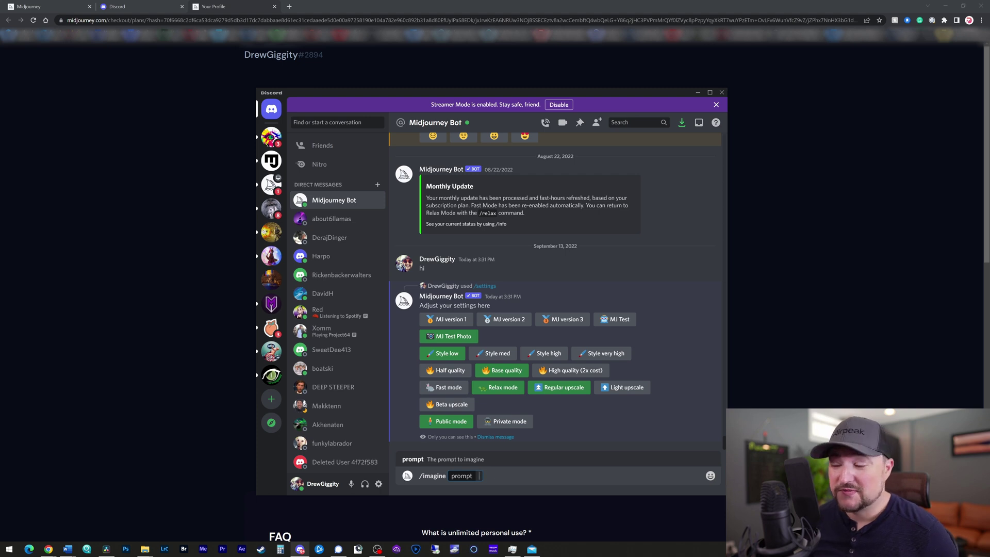
{"action": "type", "text": "magical"}
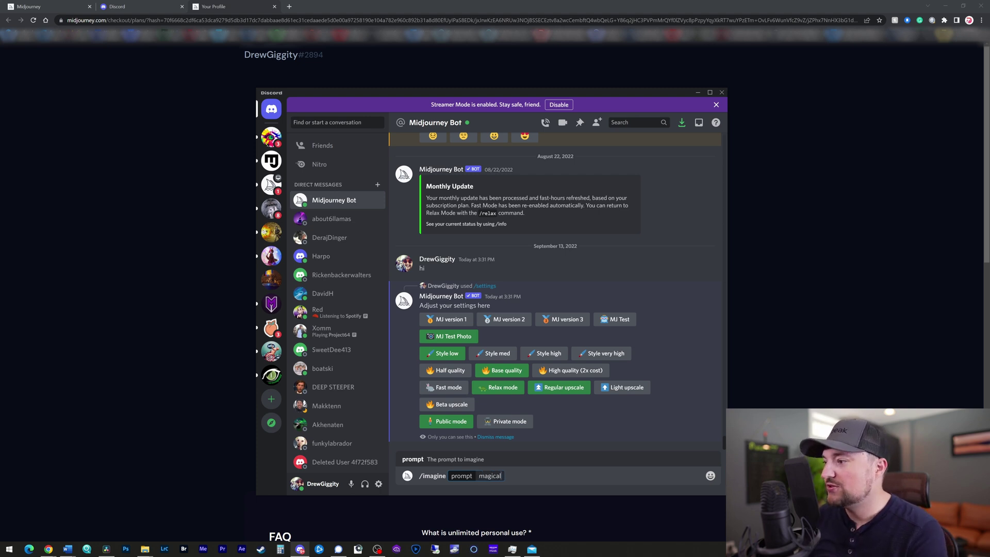
{"action": "type", "text": " rainfore"}
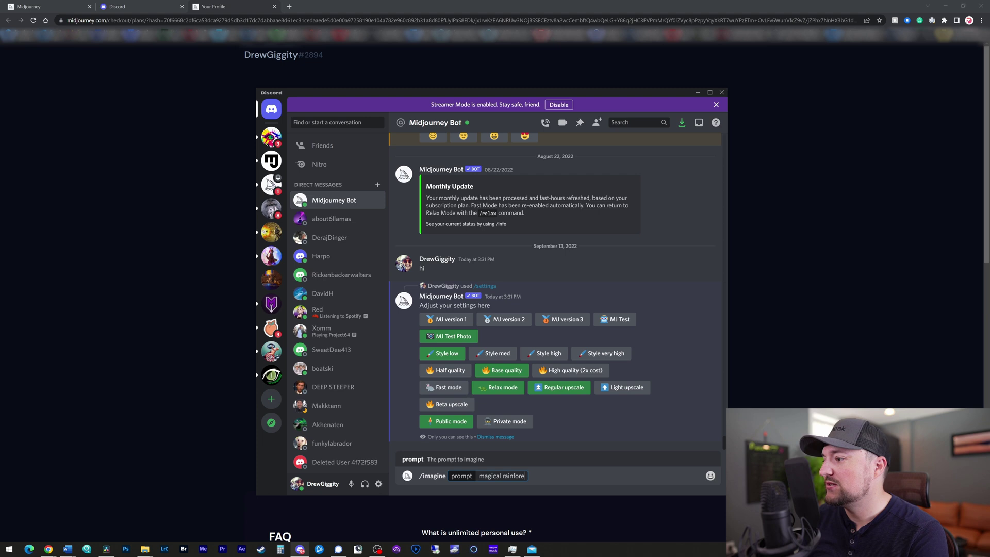
{"action": "type", "text": "st at sunset"}
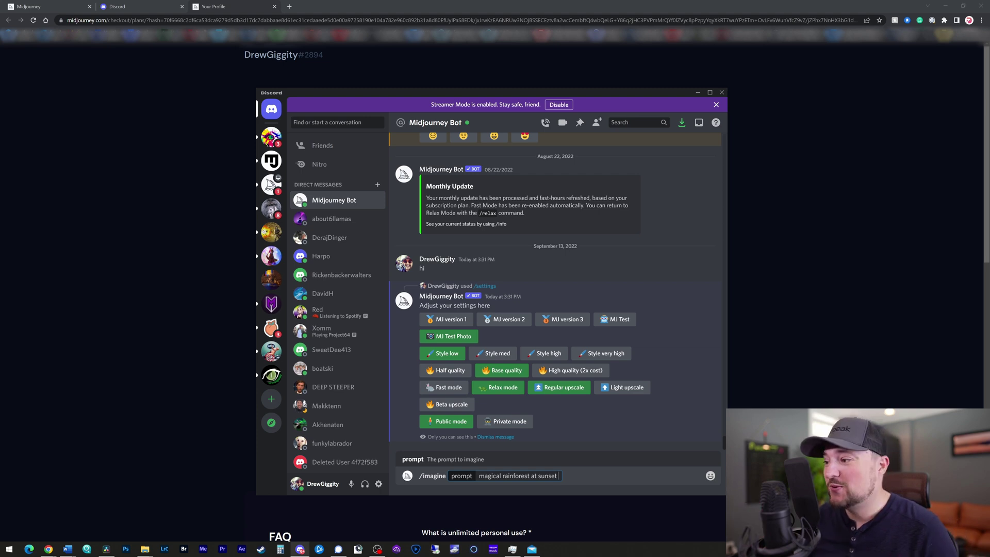
{"action": "type", "text": "--"}
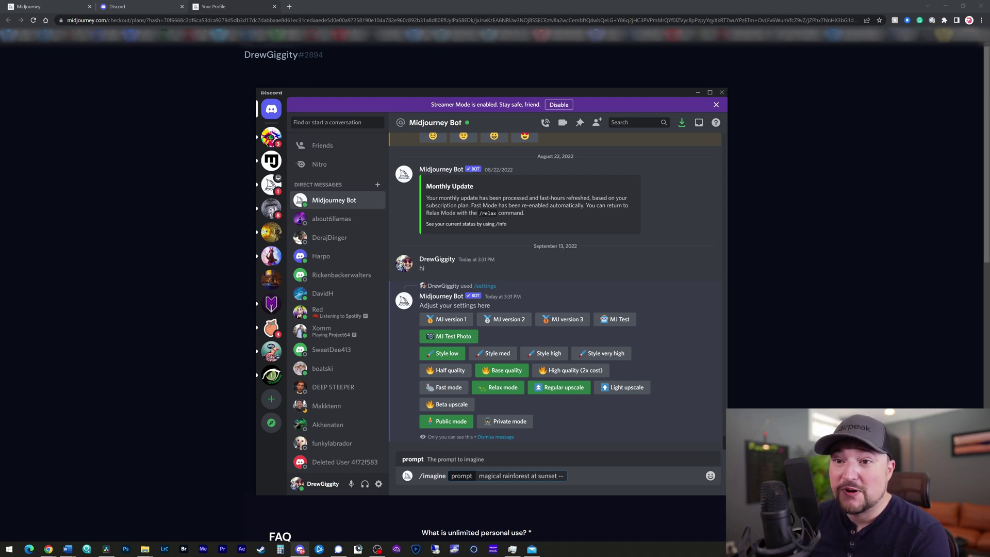
{"action": "type", "text": "testp"}
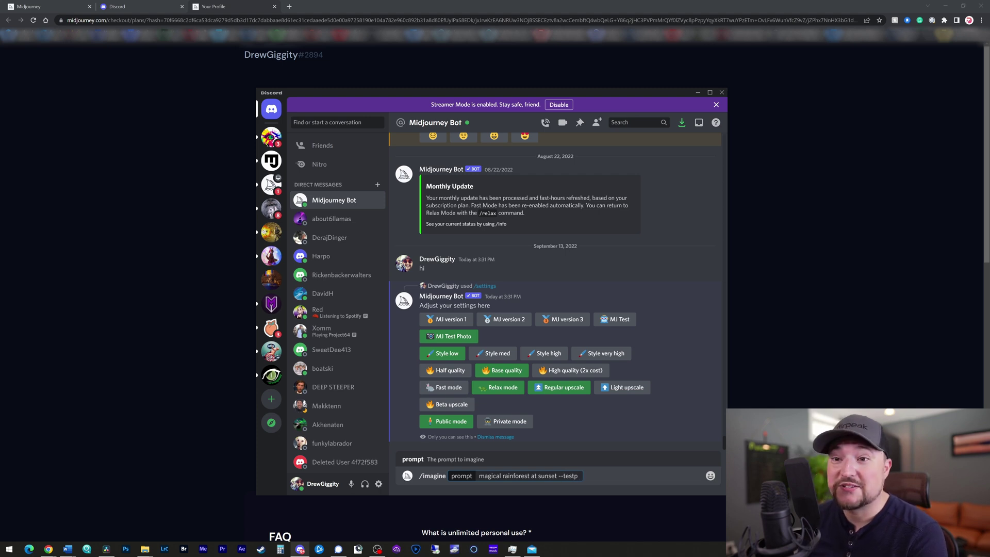
{"action": "left_click", "coordinate": [453, 338]}
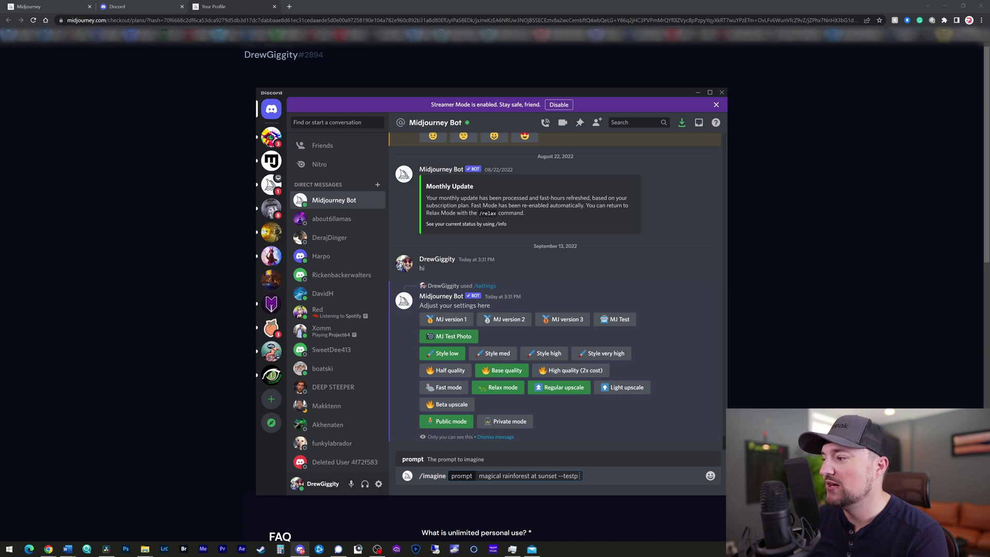
Append '--ar 16:9 --seed 2341' to the rainforest prompt, correcting the '--seeds' typo
{"action": "type", "text": "--ar"}
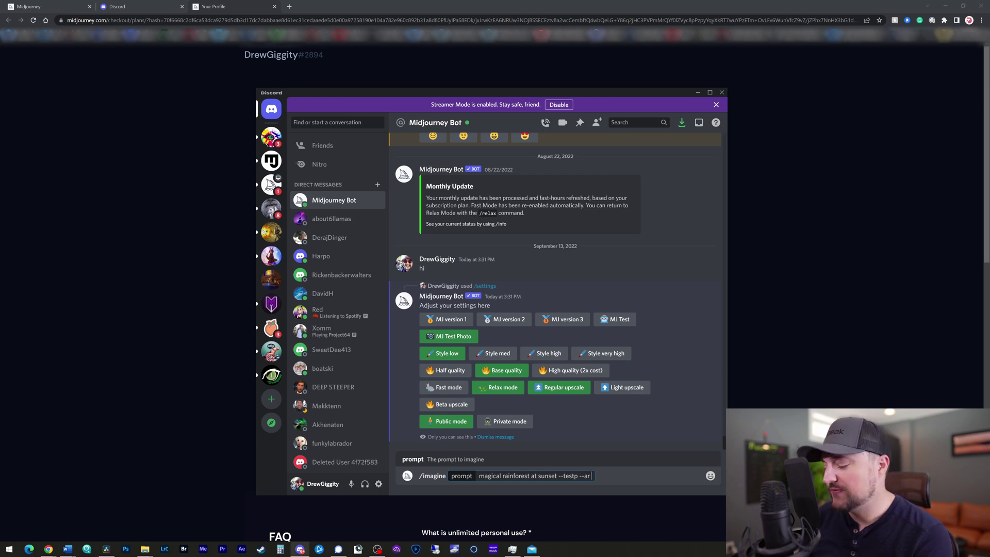
{"action": "type", "text": "16:9"}
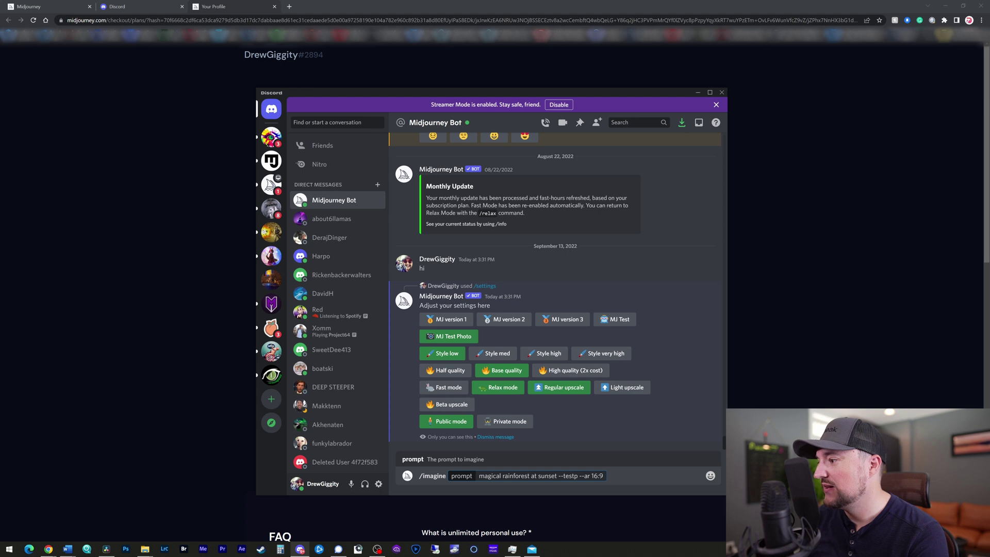
{"action": "type", "text": " --"}
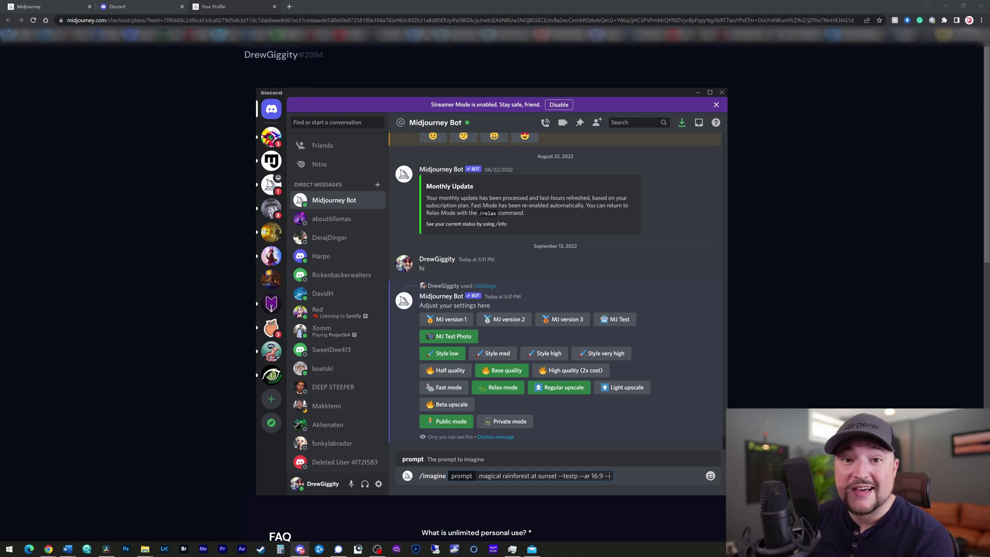
{"action": "type", "text": "seeds"}
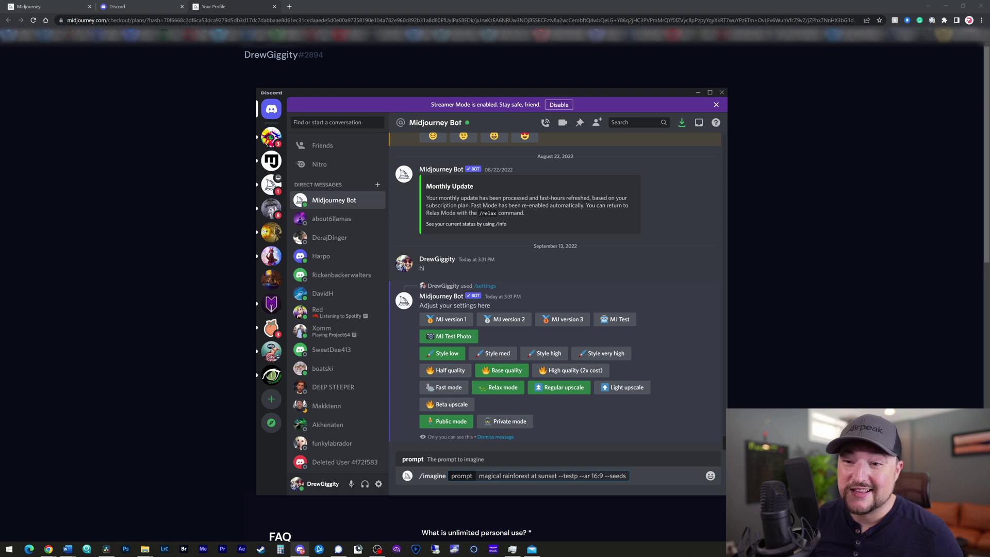
{"action": "key", "text": "BackSpace"}
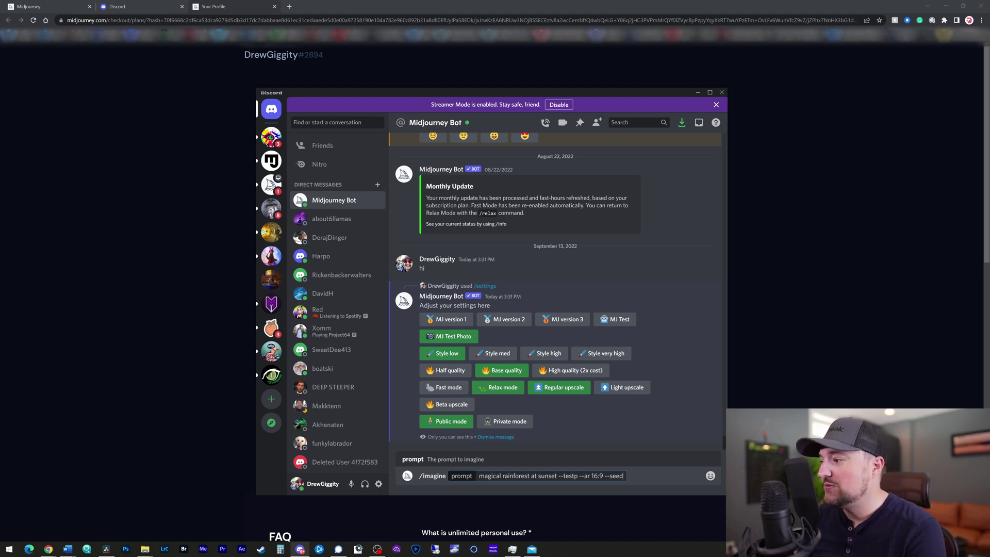
{"action": "type", "text": "2341"}
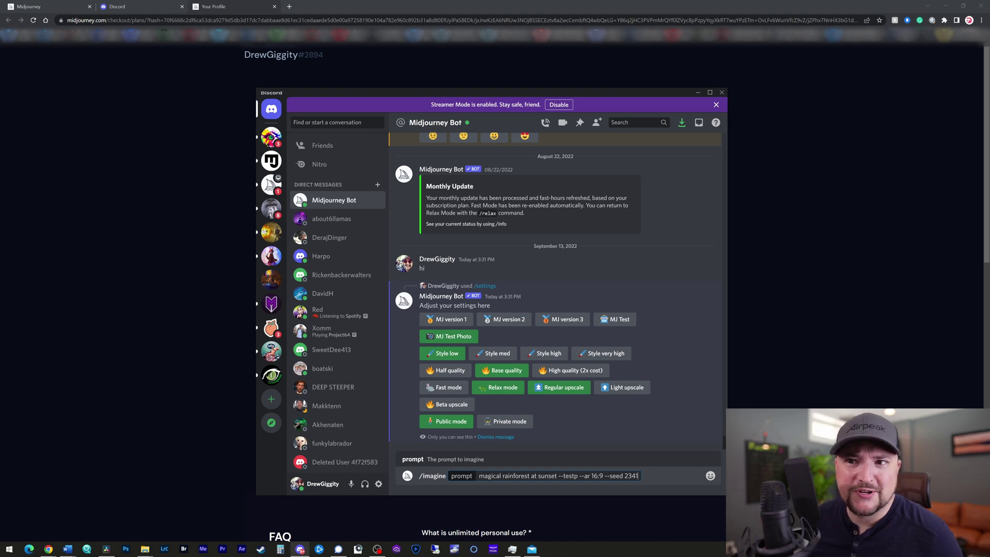
Send the 'magical rainforest at sunset --testp --ar 16:9 --seed 2341' prompt to Midjourney Bot
{"action": "key", "text": "Return"}
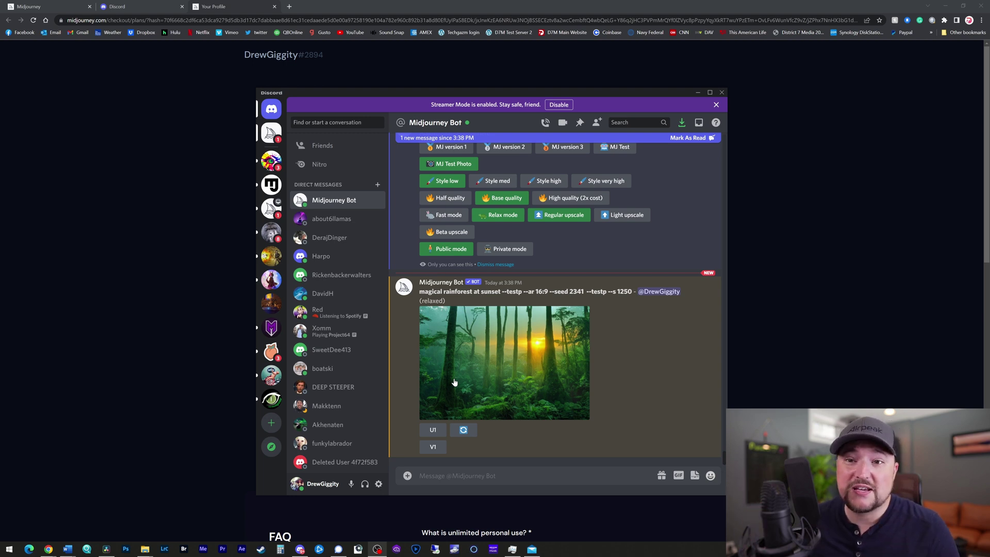
Re-roll the rainforest image to generate a fresh variation
{"action": "left_click", "coordinate": [464, 431]}
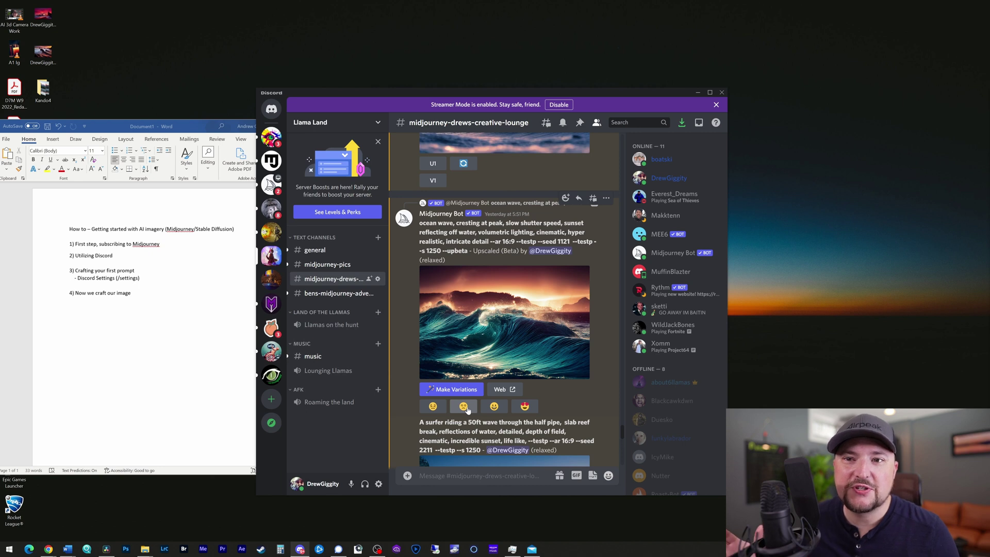
Open the upscaled ocean-wave image on the Midjourney website with its Web button
{"action": "left_click", "coordinate": [512, 390]}
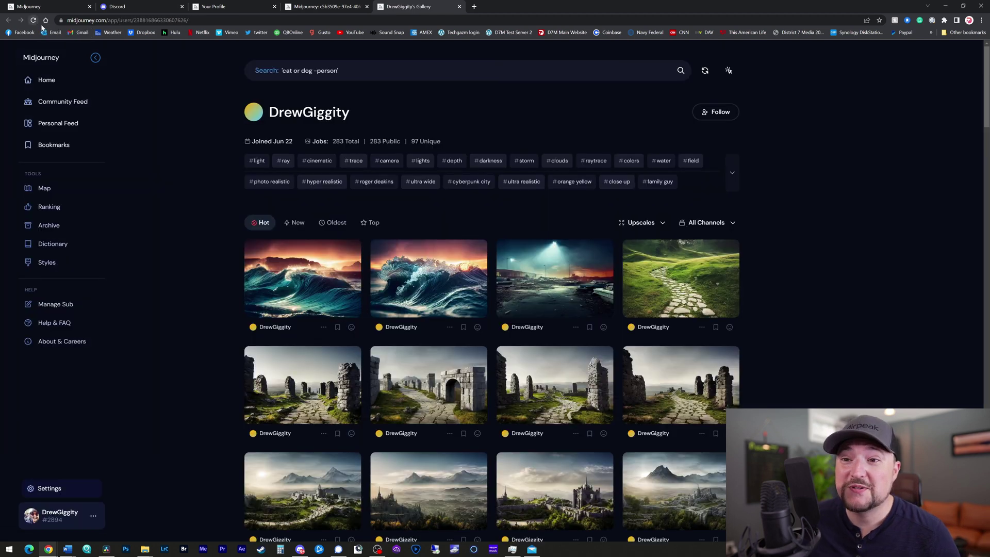
{"action": "scroll", "coordinate": [563, 298], "scroll_direction": "down", "scroll_amount": 4}
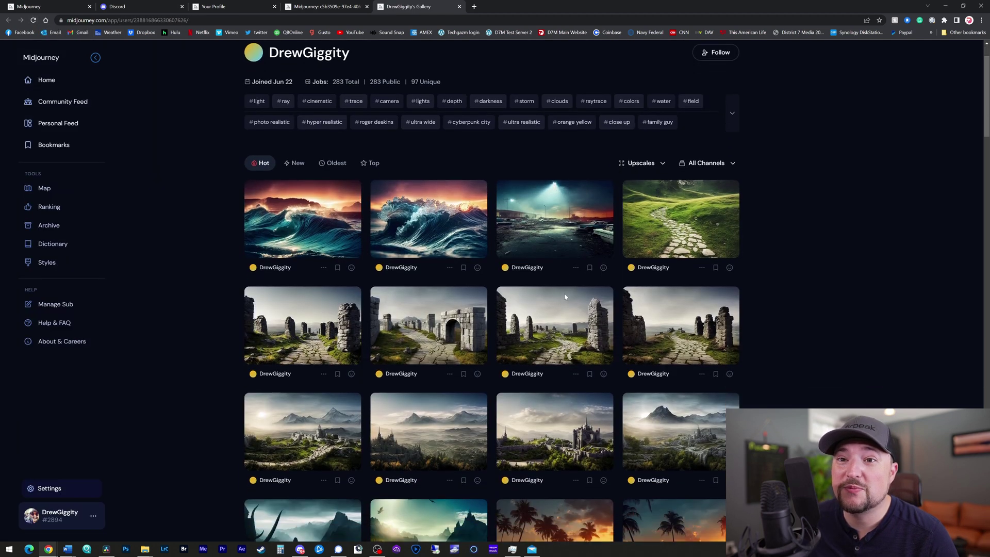
{"action": "scroll", "coordinate": [563, 298], "scroll_direction": "down", "scroll_amount": 4}
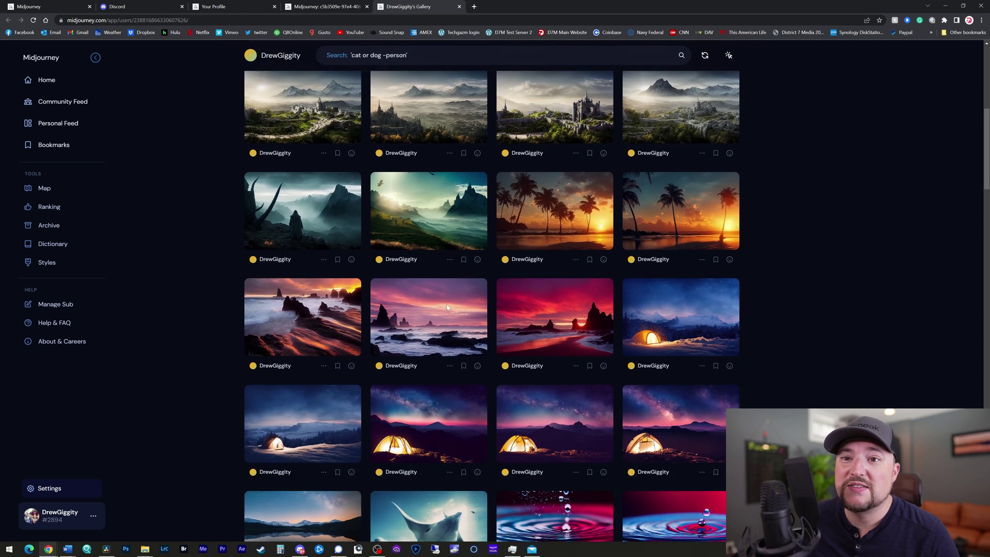
{"action": "scroll", "coordinate": [563, 301], "scroll_direction": "down", "scroll_amount": 5}
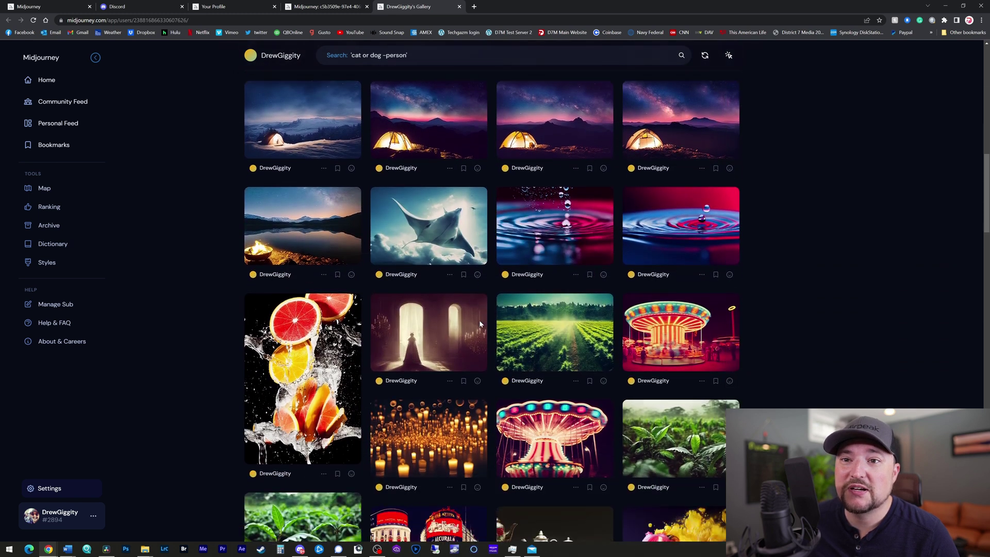
{"action": "scroll", "coordinate": [550, 353], "scroll_direction": "down", "scroll_amount": 8}
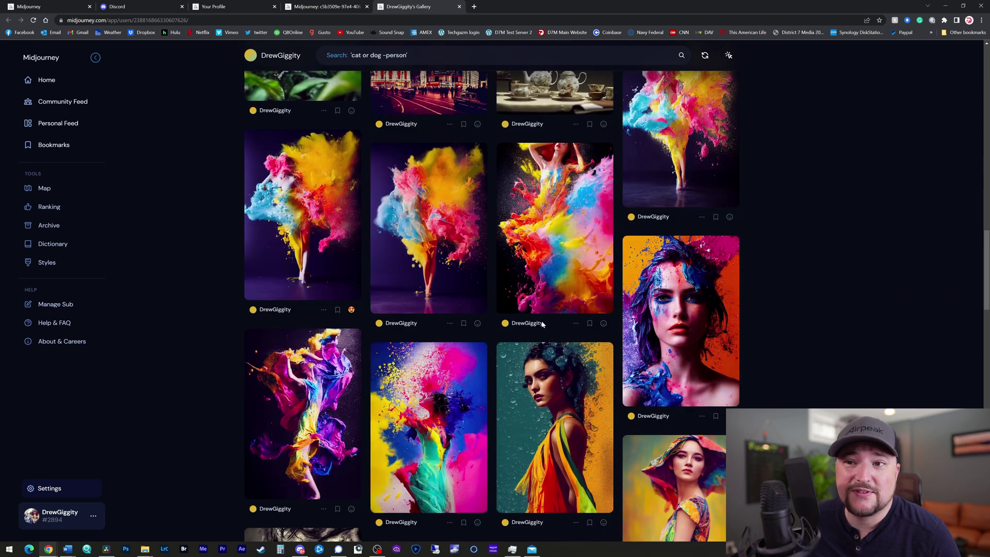
{"action": "scroll", "coordinate": [550, 354], "scroll_direction": "down", "scroll_amount": 3}
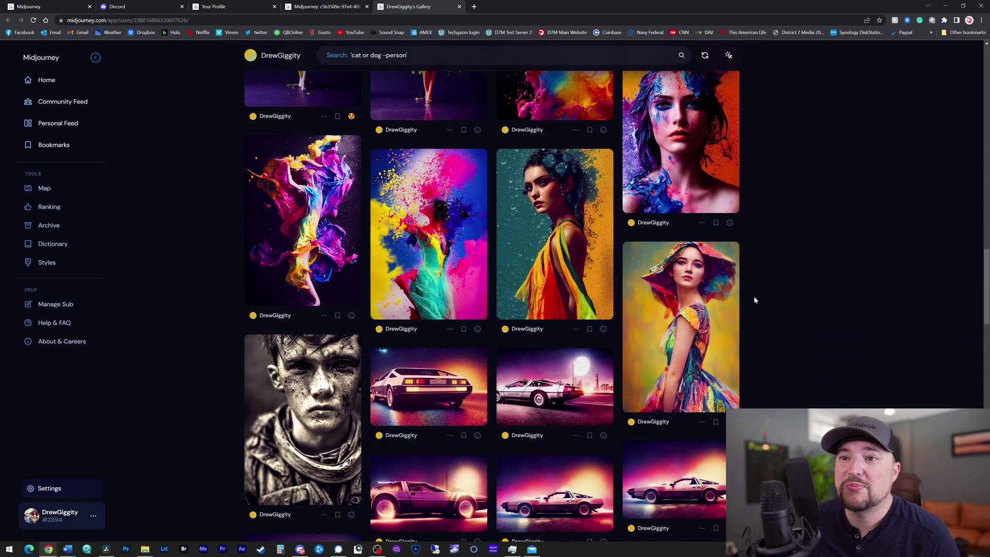
{"action": "left_click_drag", "start_coordinate": [986, 286], "coordinate": [986, 454]}
{"action": "scroll", "coordinate": [801, 403], "scroll_direction": "down", "scroll_amount": 5}
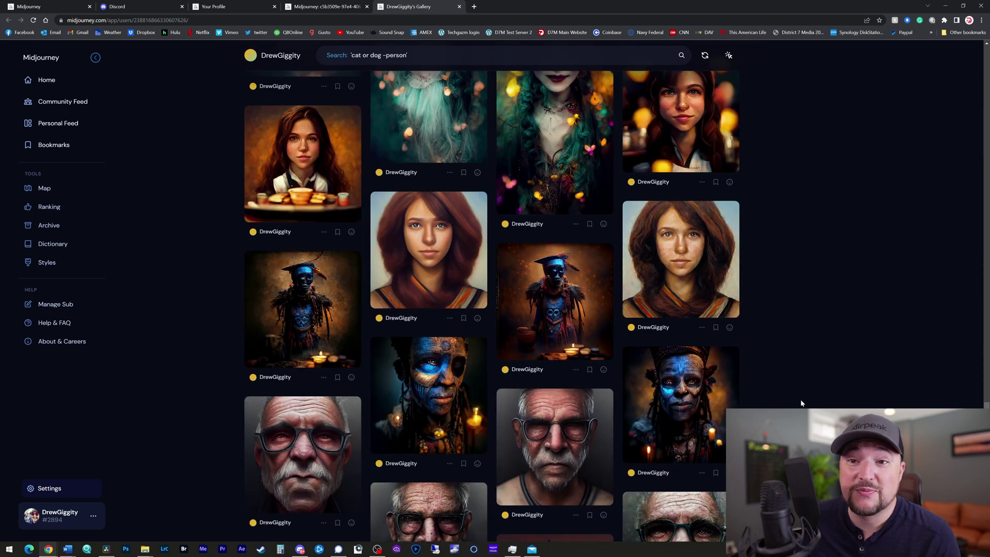
{"action": "scroll", "coordinate": [801, 403], "scroll_direction": "down", "scroll_amount": 5}
{"action": "scroll", "coordinate": [801, 403], "scroll_direction": "down", "scroll_amount": 3}
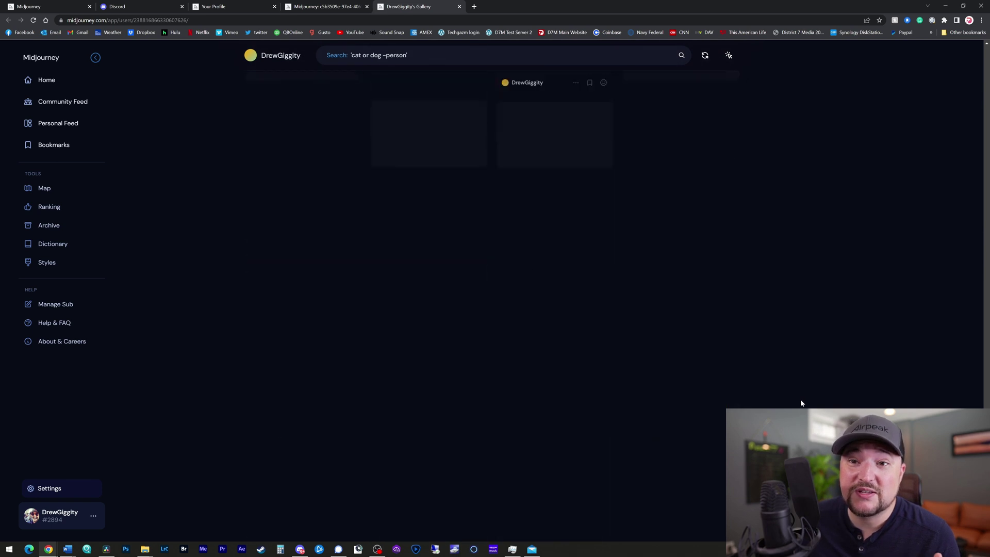
{"action": "scroll", "coordinate": [680, 443], "scroll_direction": "down", "scroll_amount": 4}
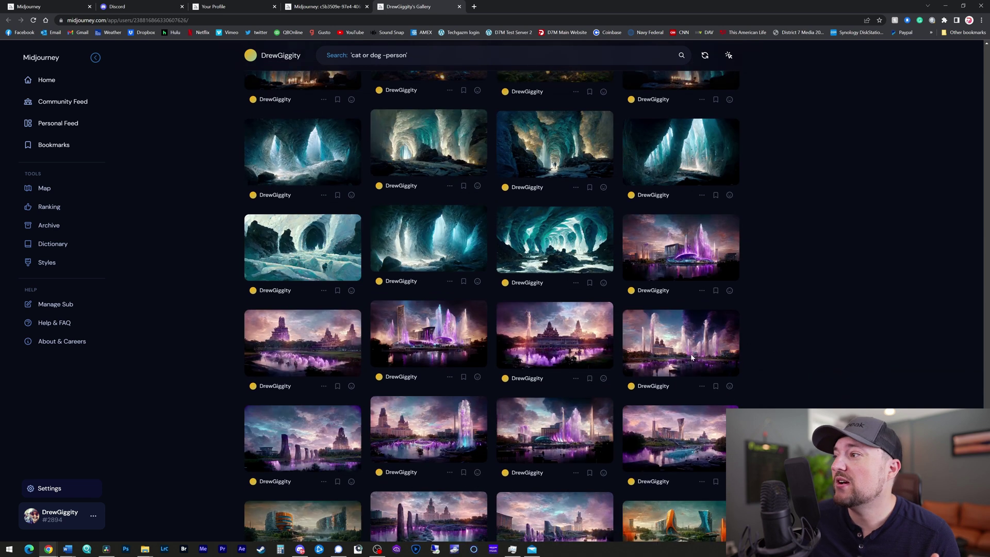
{"action": "left_click", "coordinate": [553, 240]}
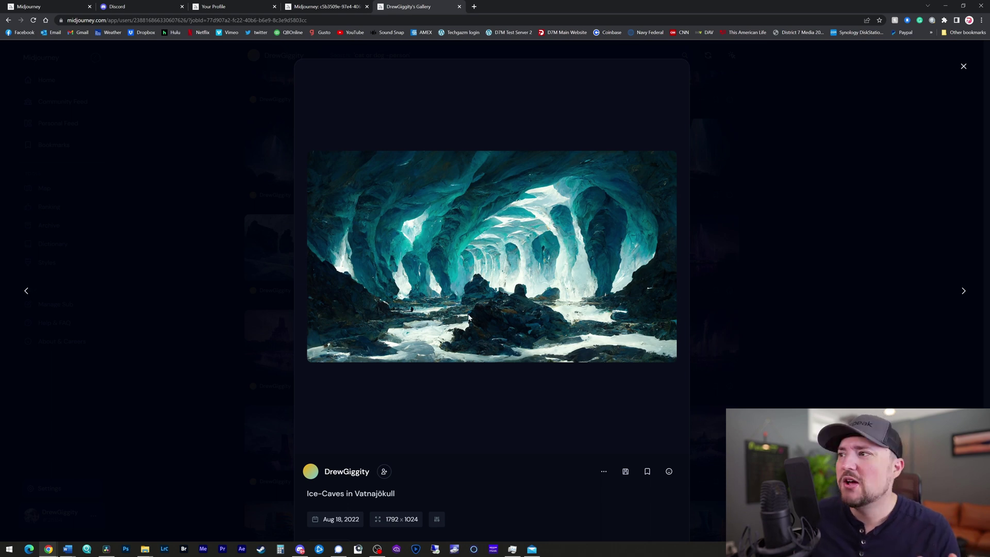
{"action": "left_click", "coordinate": [957, 74]}
{"action": "scroll", "coordinate": [505, 275], "scroll_direction": "up", "scroll_amount": 20}
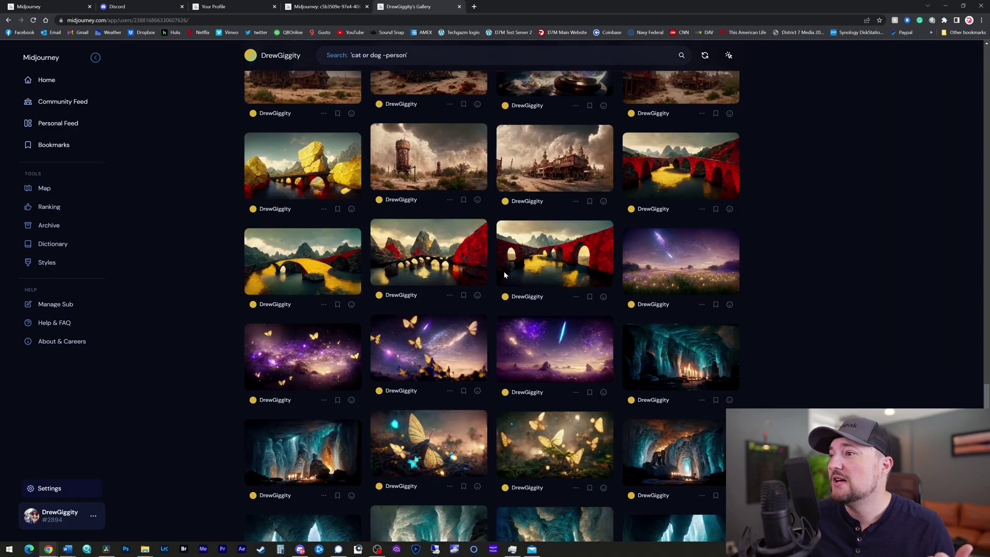
{"action": "scroll", "coordinate": [504, 275], "scroll_direction": "up", "scroll_amount": 15}
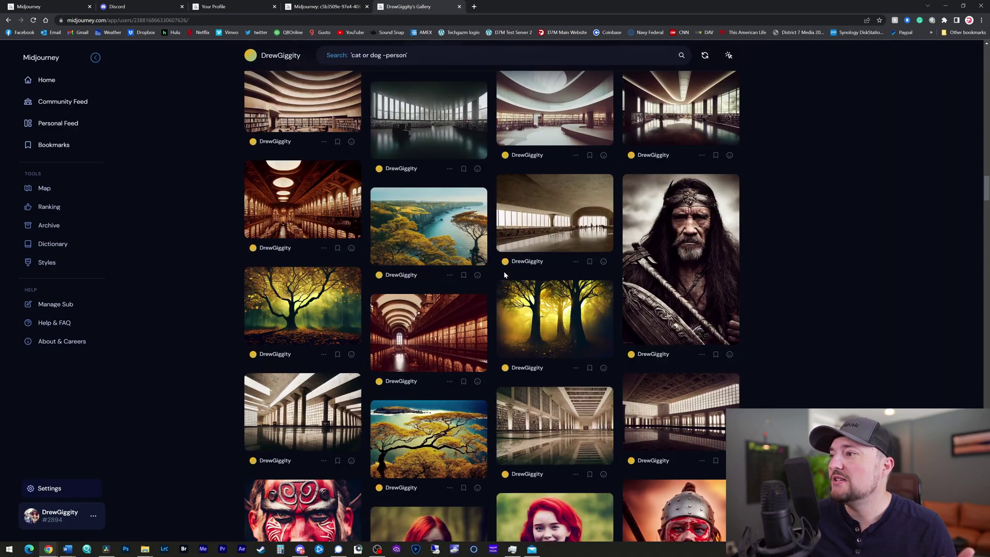
{"action": "scroll", "coordinate": [505, 275], "scroll_direction": "up", "scroll_amount": 3}
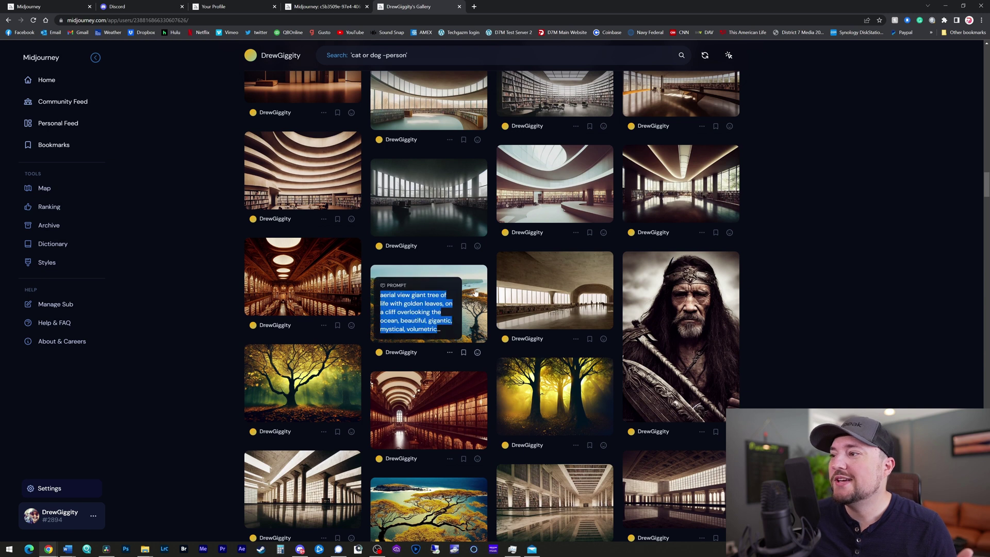
{"action": "left_click", "coordinate": [475, 292]}
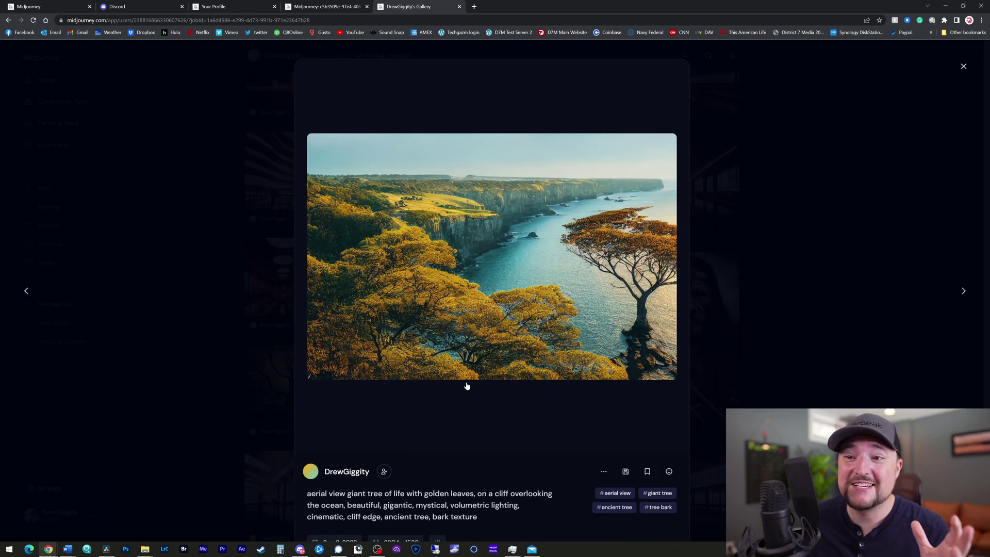
Close the enlarged cliff-tree image and open the paint-splashed woman portrait from the gallery
{"action": "left_click", "coordinate": [262, 233]}
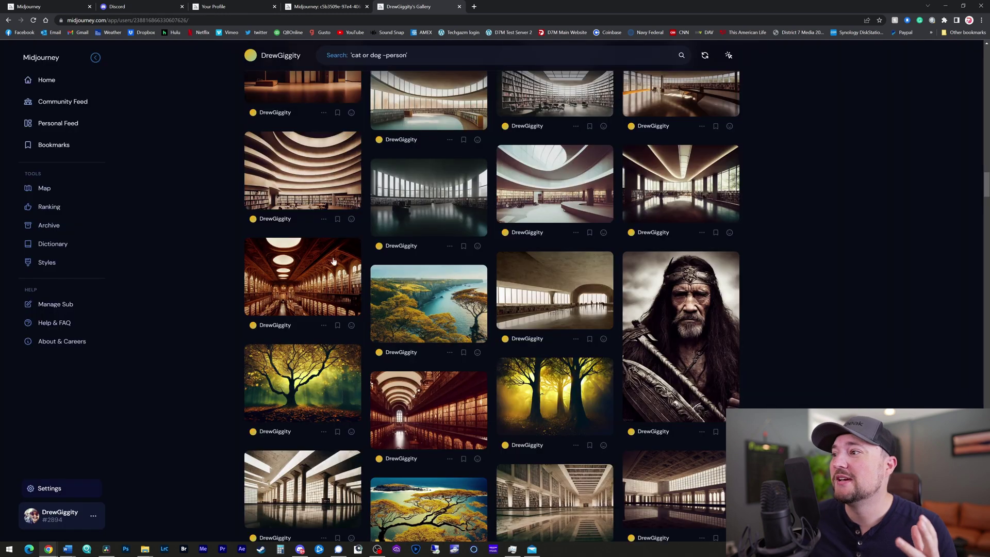
{"action": "scroll", "coordinate": [356, 273], "scroll_direction": "up", "scroll_amount": 5}
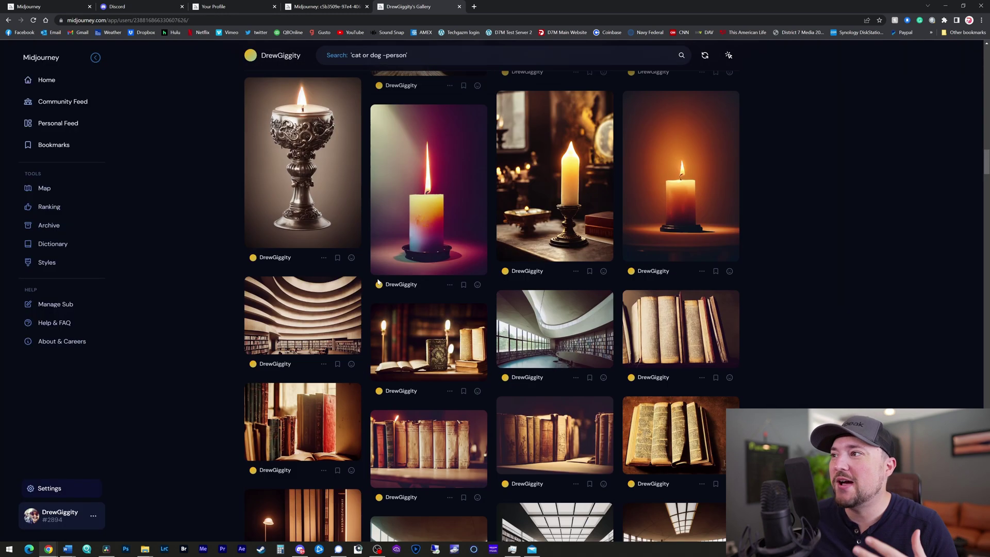
{"action": "scroll", "coordinate": [377, 282], "scroll_direction": "up", "scroll_amount": 7}
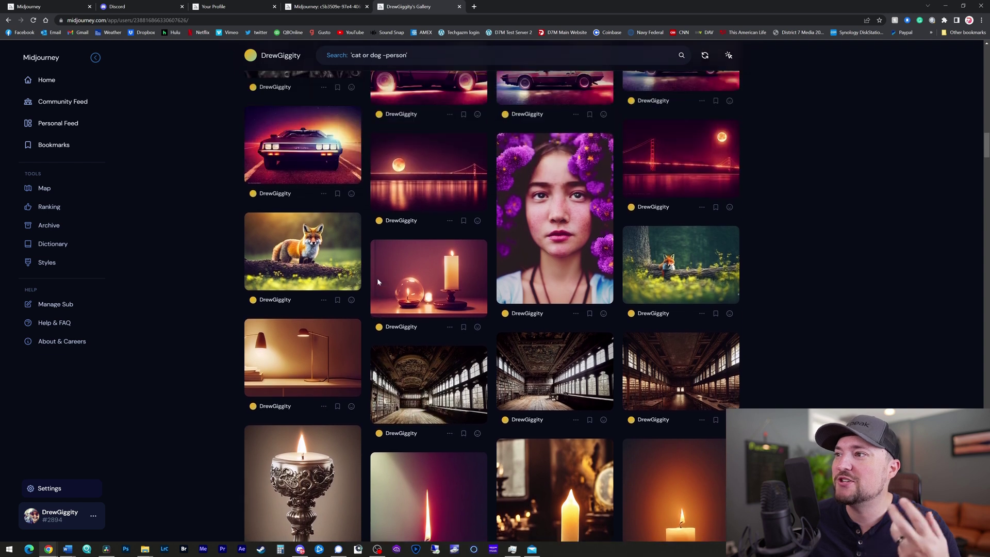
{"action": "scroll", "coordinate": [376, 277], "scroll_direction": "up", "scroll_amount": 6}
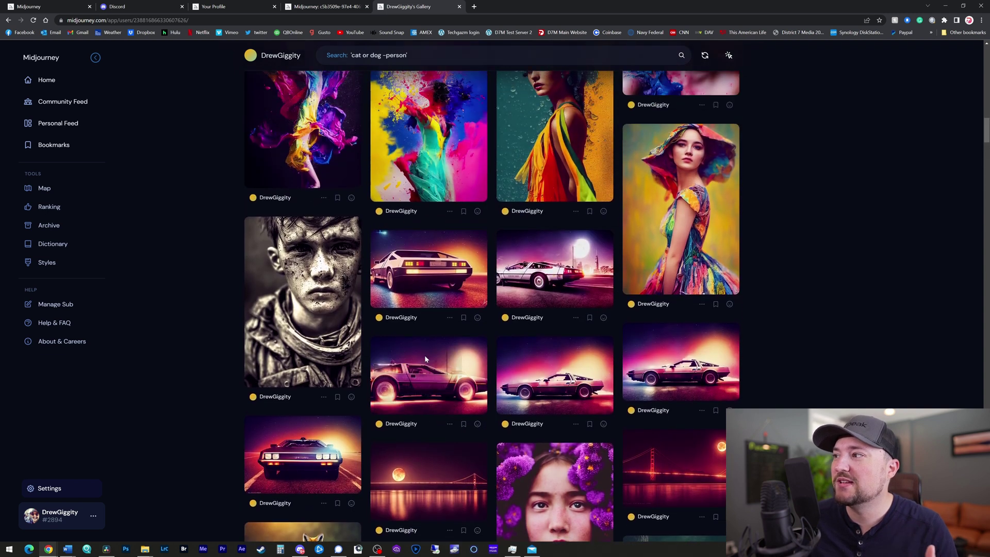
{"action": "scroll", "coordinate": [425, 358], "scroll_direction": "up", "scroll_amount": 3}
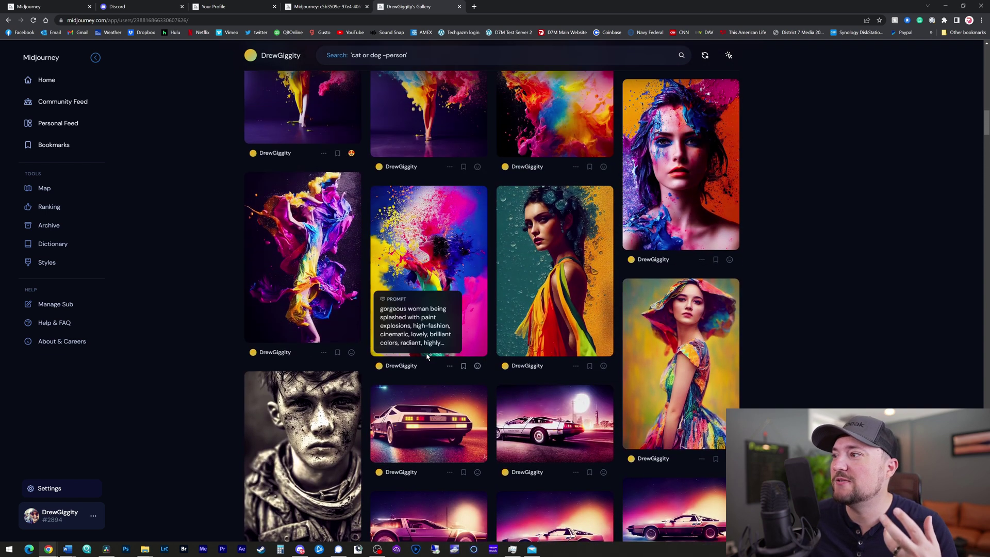
{"action": "scroll", "coordinate": [426, 355], "scroll_direction": "up", "scroll_amount": 2}
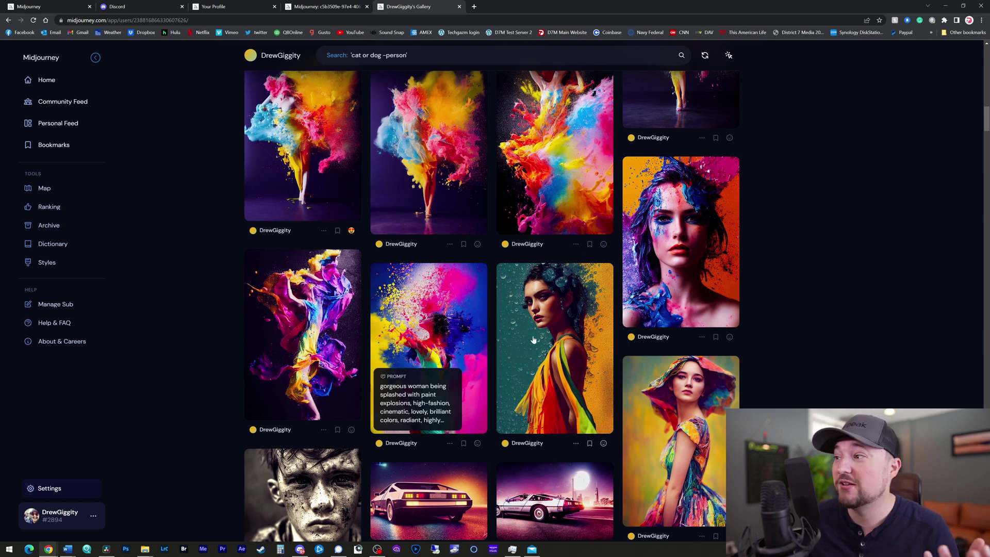
{"action": "left_click", "coordinate": [672, 254]}
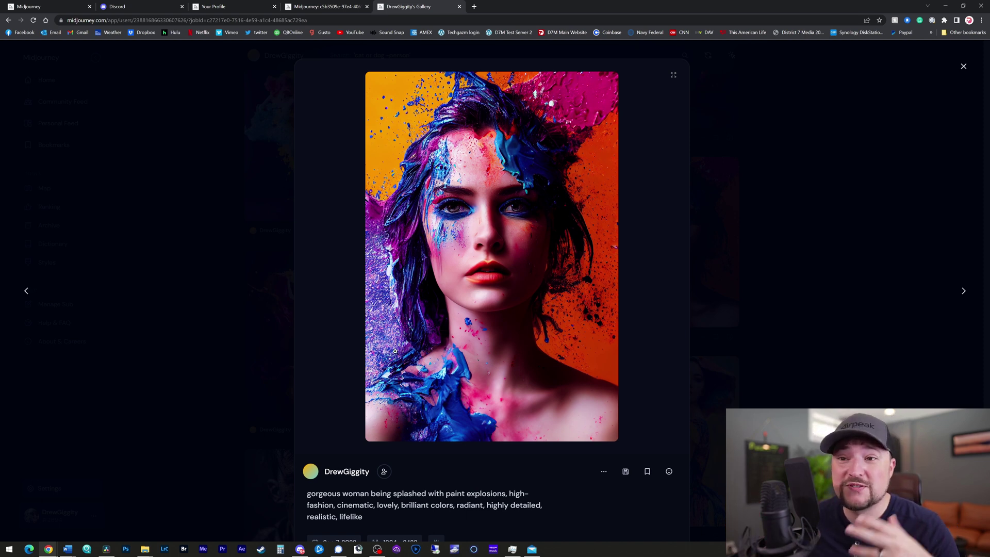
Review the portrait's full prompt and 1664 × 2432 size details, then return to Discord
{"action": "scroll", "coordinate": [485, 450], "scroll_direction": "down", "scroll_amount": 2}
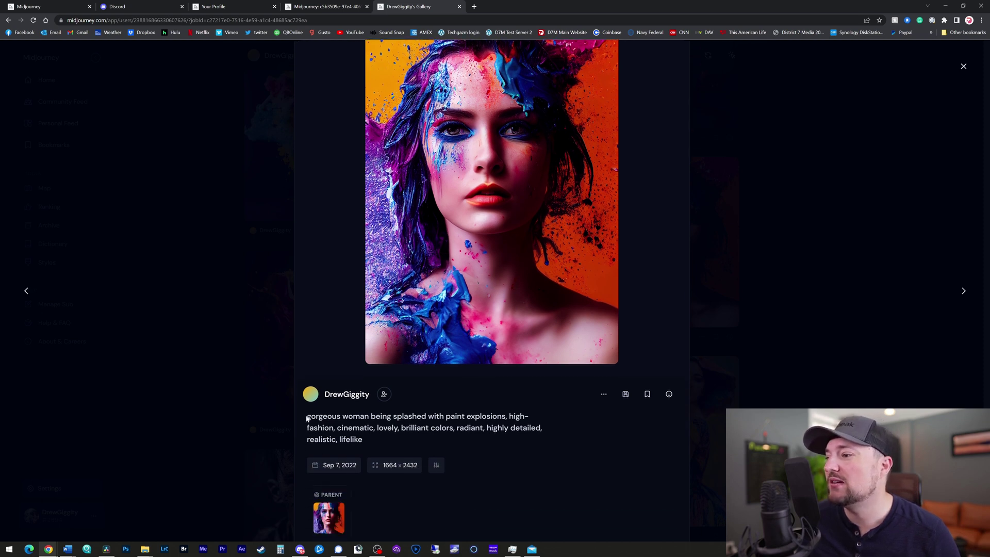
{"action": "left_click_drag", "start_coordinate": [306, 419], "coordinate": [375, 445]}
{"action": "left_click", "coordinate": [333, 457]}
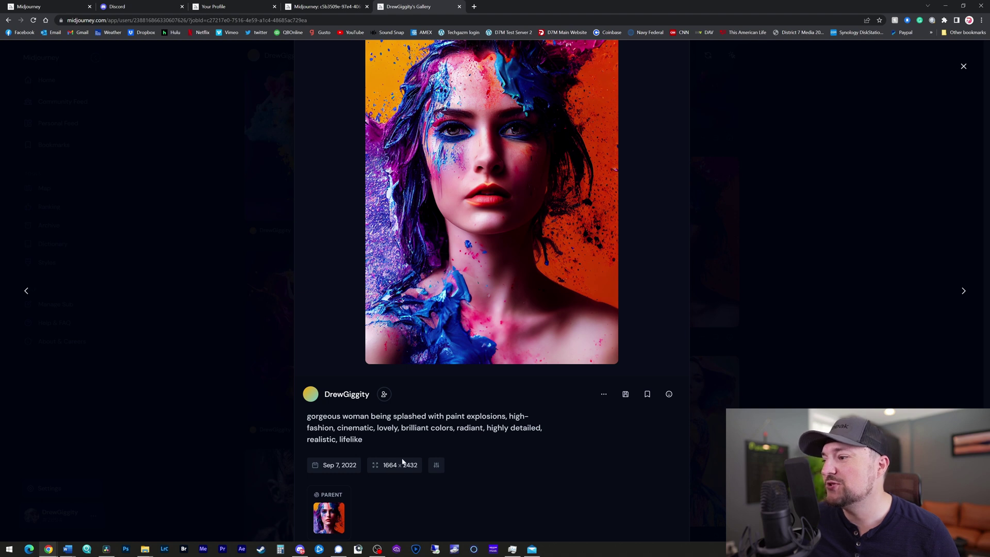
{"action": "scroll", "coordinate": [424, 350], "scroll_direction": "down", "scroll_amount": 2}
{"action": "scroll", "coordinate": [454, 330], "scroll_direction": "up", "scroll_amount": 4}
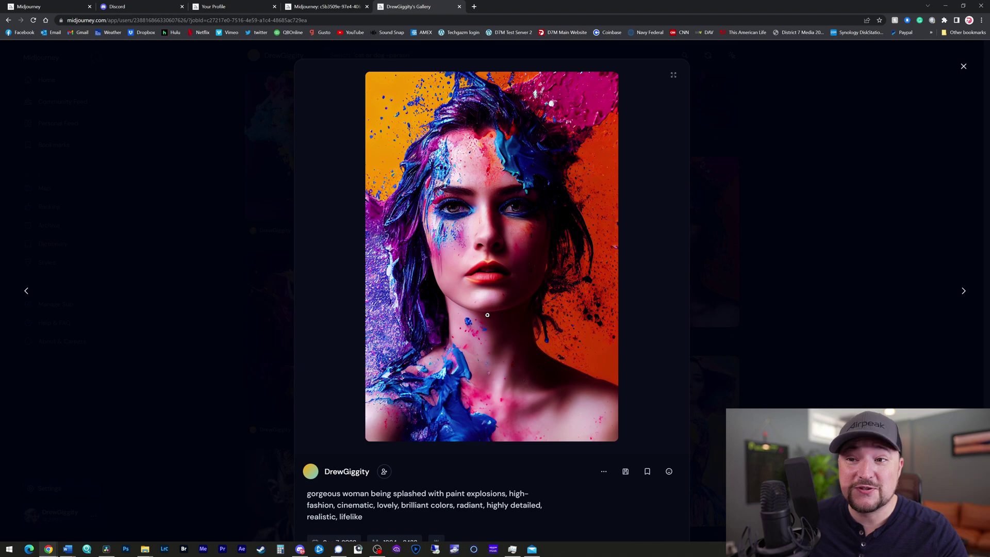
{"action": "key", "text": "alt+Tab"}
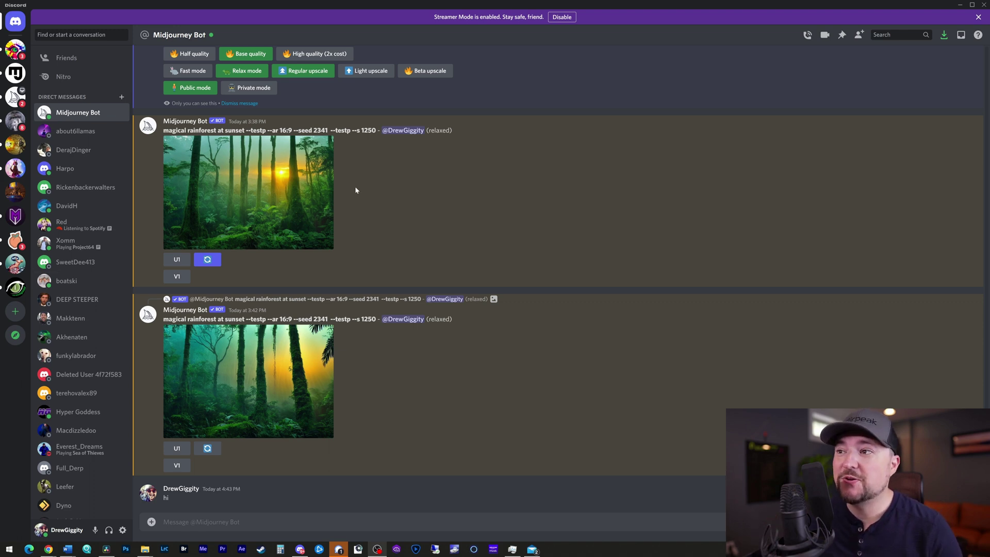
Preview the first rainforest-at-sunset result enlarged, then close the viewer
{"action": "left_click", "coordinate": [281, 206]}
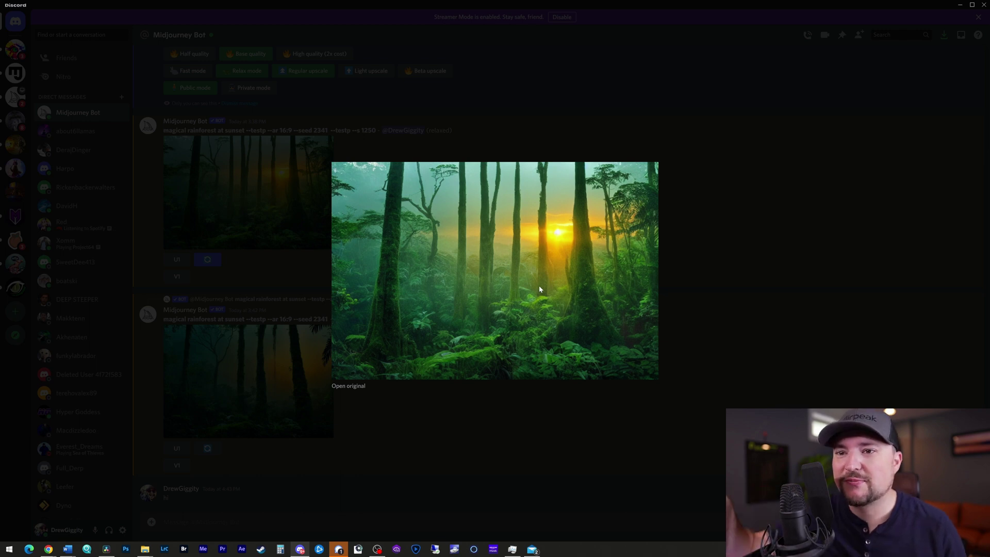
{"action": "left_click", "coordinate": [379, 453]}
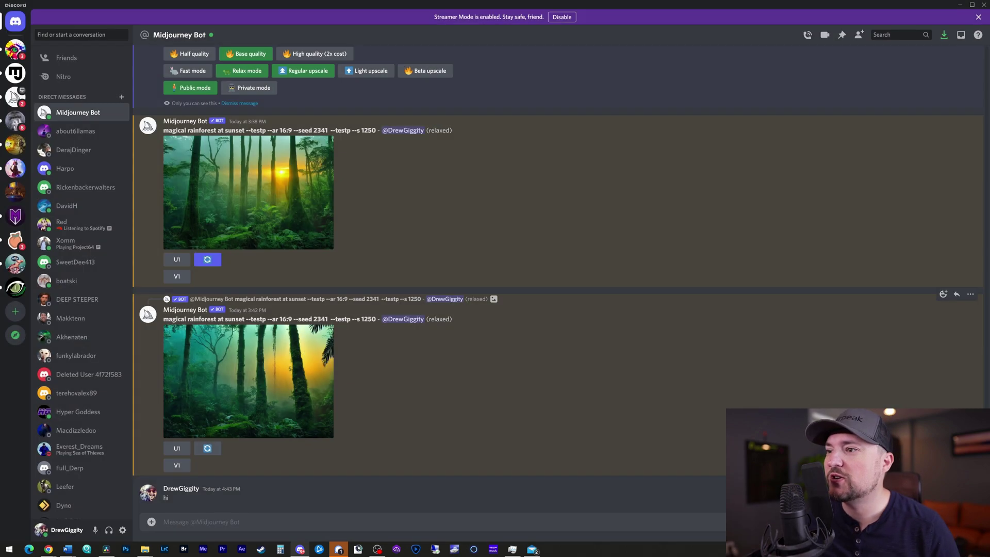
Start a new /imagine command with the copied rainforest-at-sunset prompt pasted in
{"action": "left_click_drag", "start_coordinate": [164, 319], "coordinate": [373, 319]}
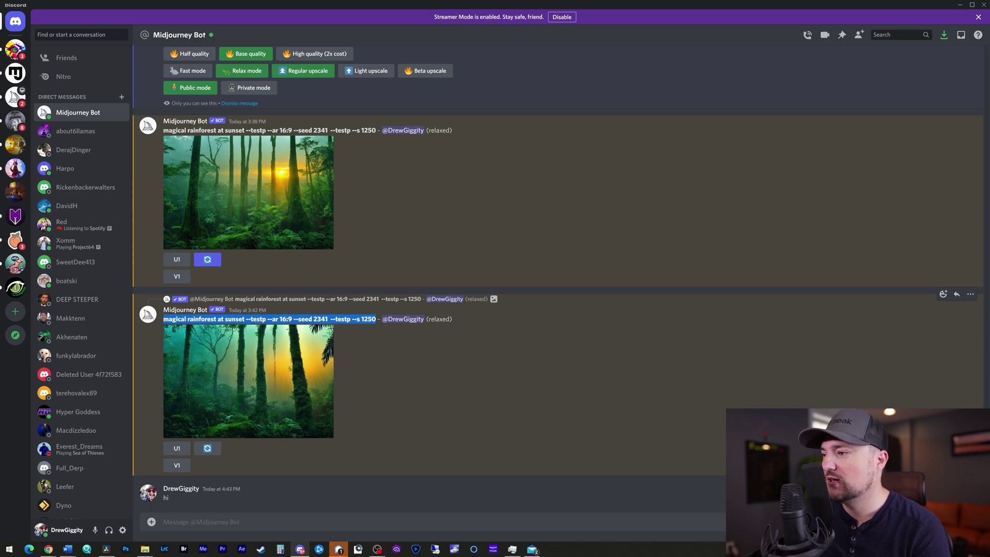
{"action": "left_click", "coordinate": [163, 522]}
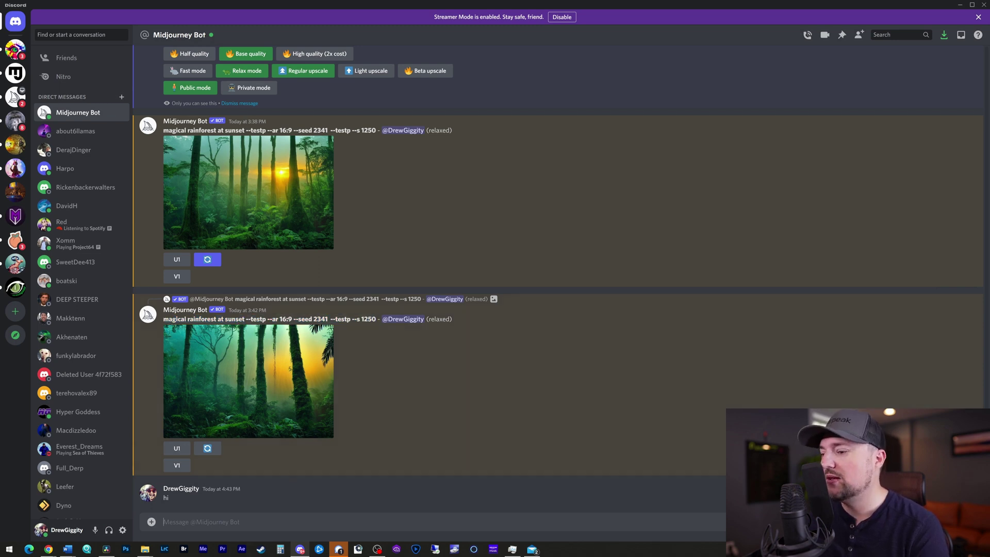
{"action": "type", "text": "/im"}
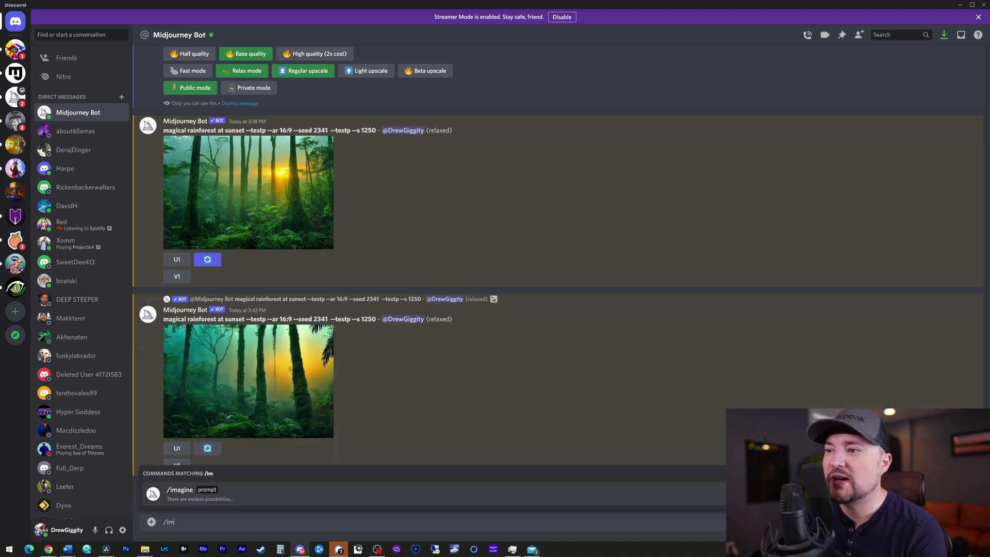
{"action": "key", "text": "Tab"}
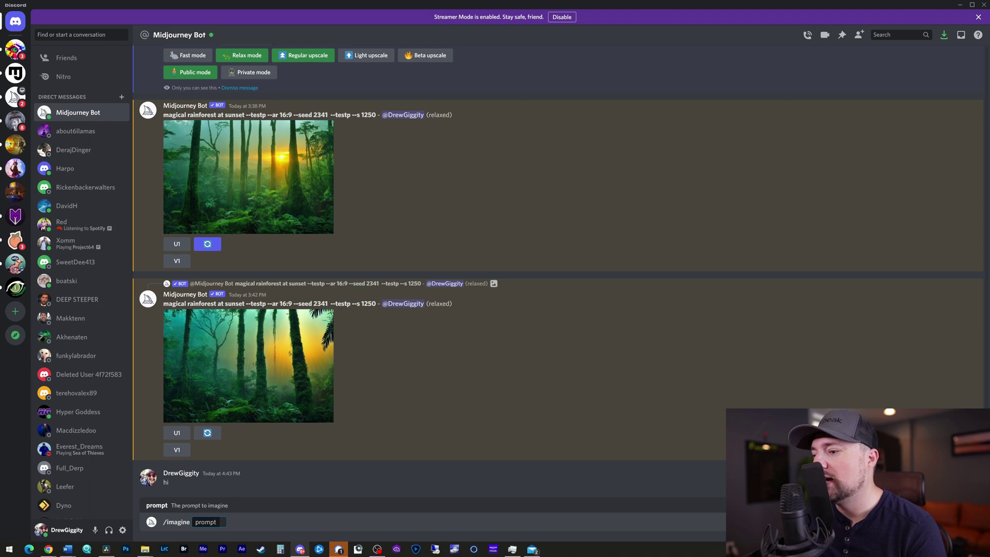
{"action": "type", "text": "magical rainforest at sunset --testp --ar 16:9 --seed 2341 --testp --s 1250"}
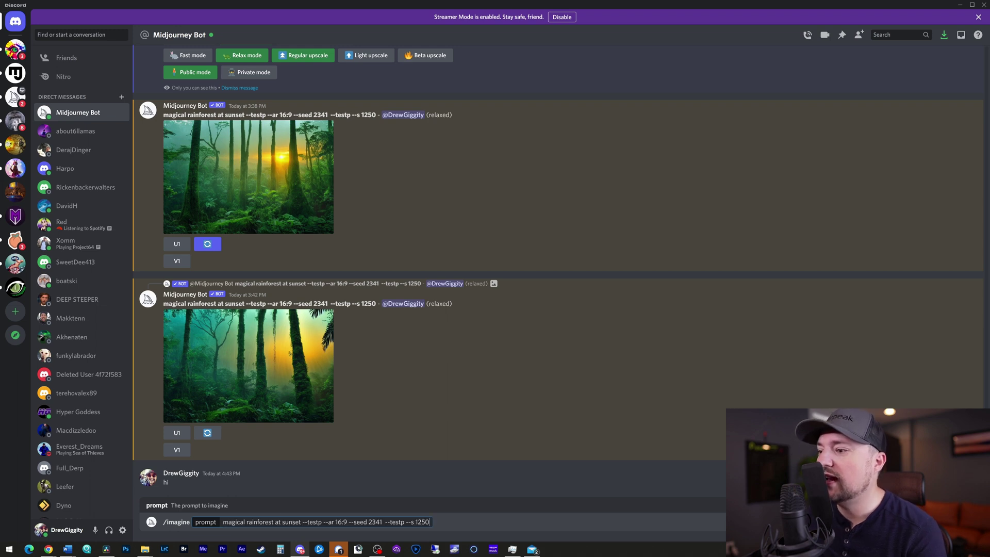
Extend the prompt with 'stone pathway, cinematic, realistic, lifelike,' and submit it
{"action": "type", "text": ","}
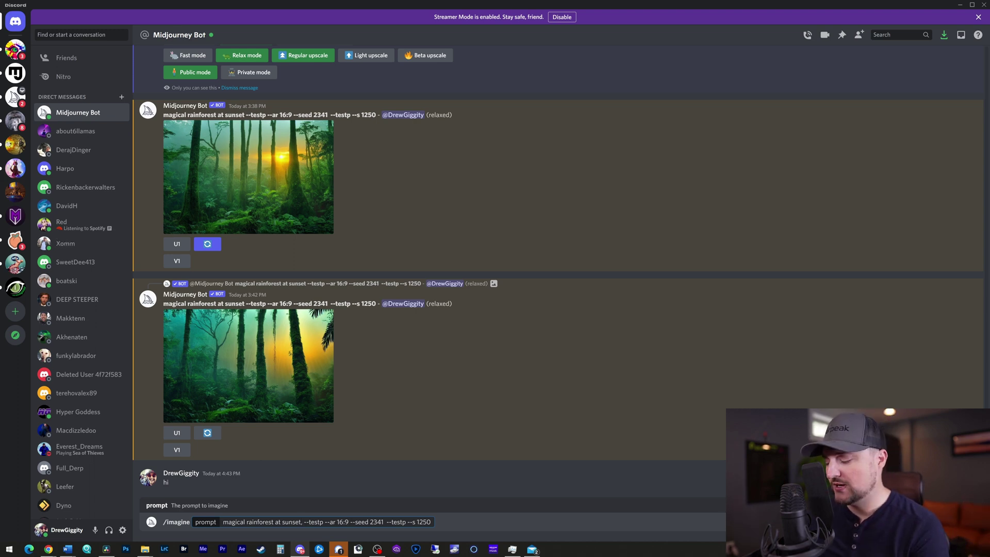
{"action": "type", "text": "stone pa"}
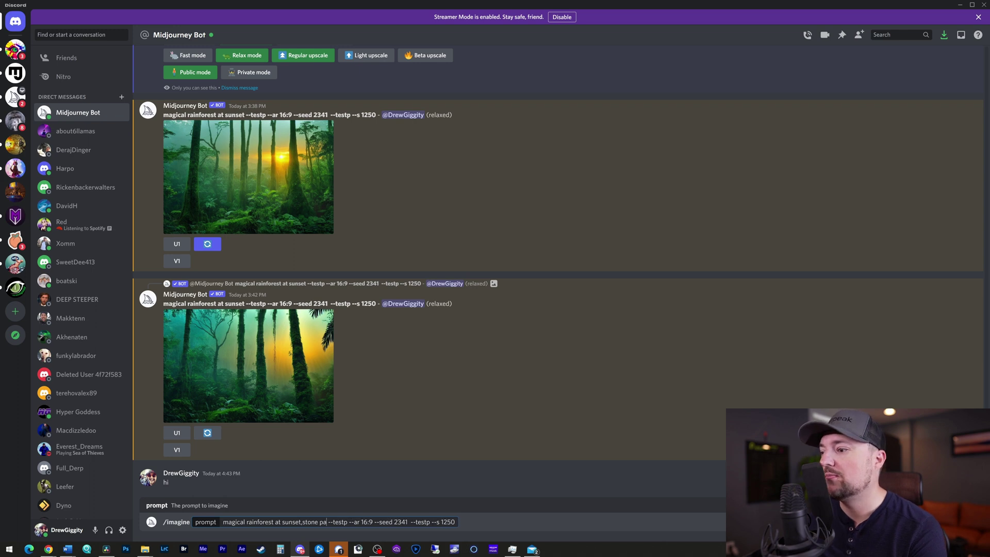
{"action": "type", "text": "thway, "}
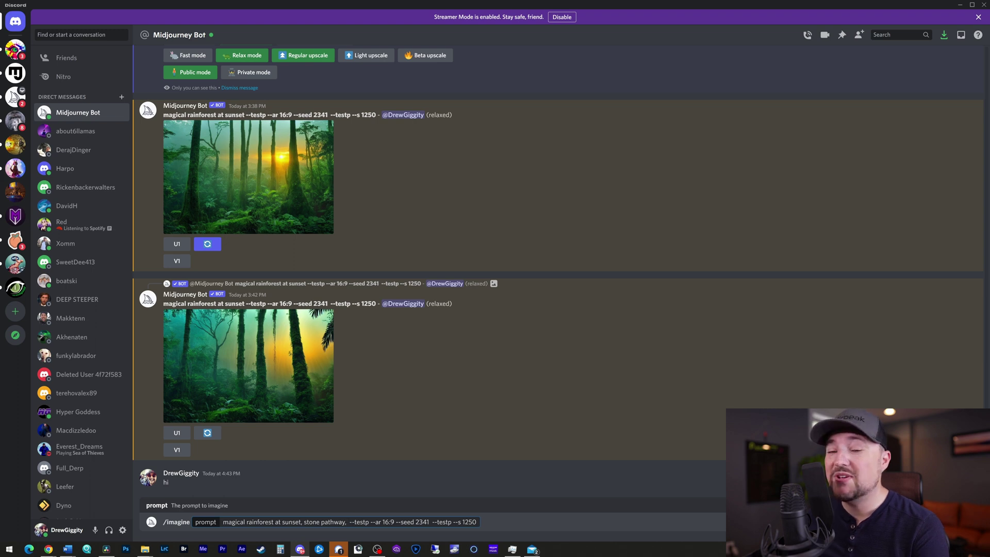
{"action": "type", "text": " cinematic"}
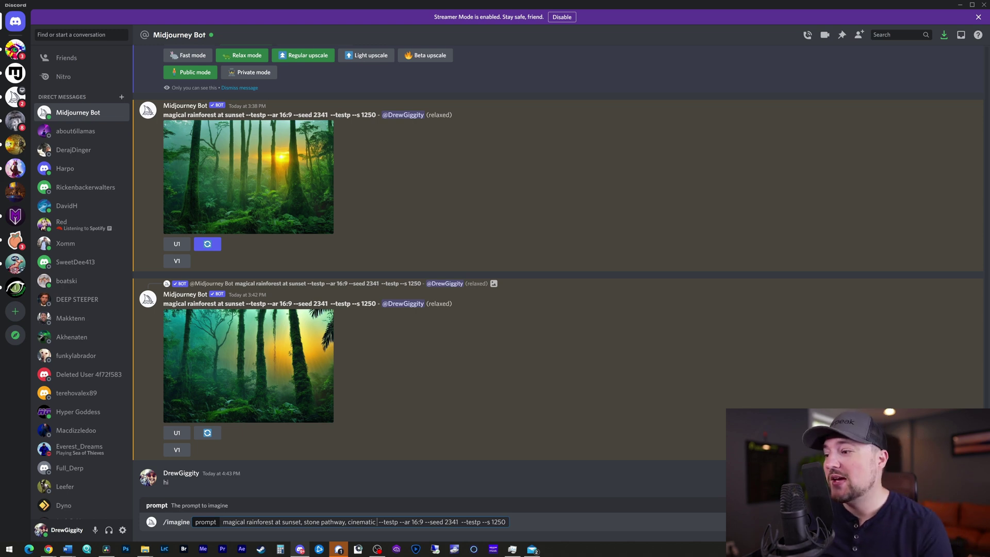
{"action": "type", "text": ", realisti"}
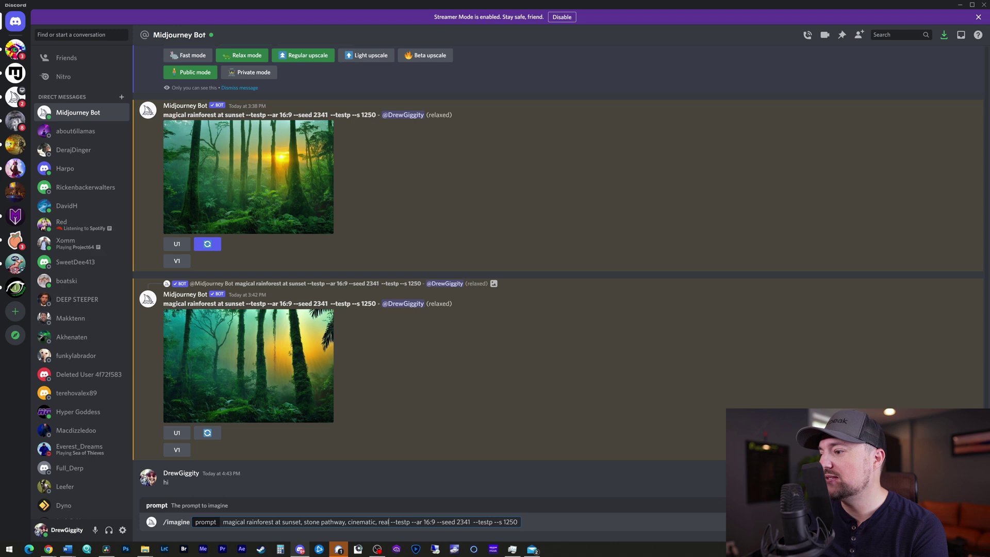
{"action": "type", "text": "c,"}
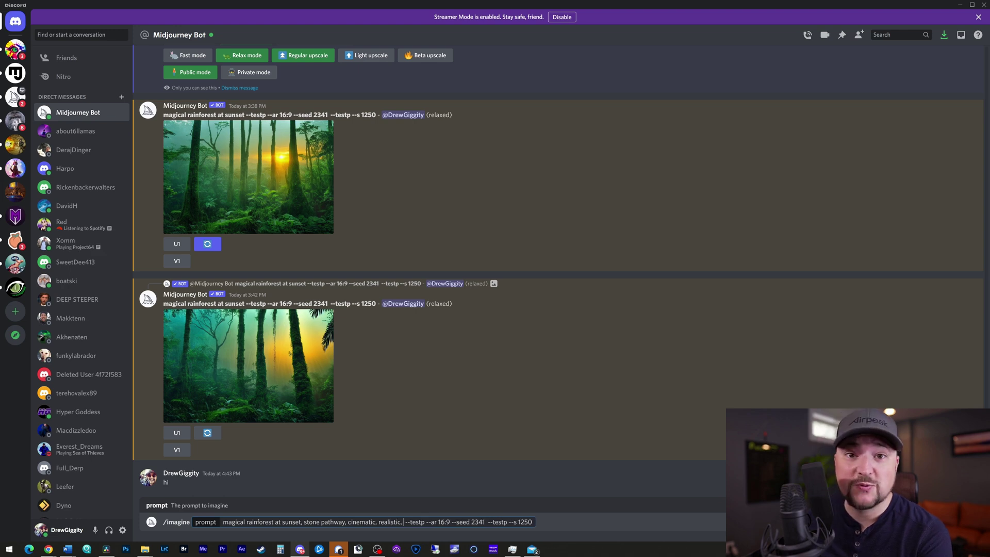
{"action": "type", "text": " lifelike,"}
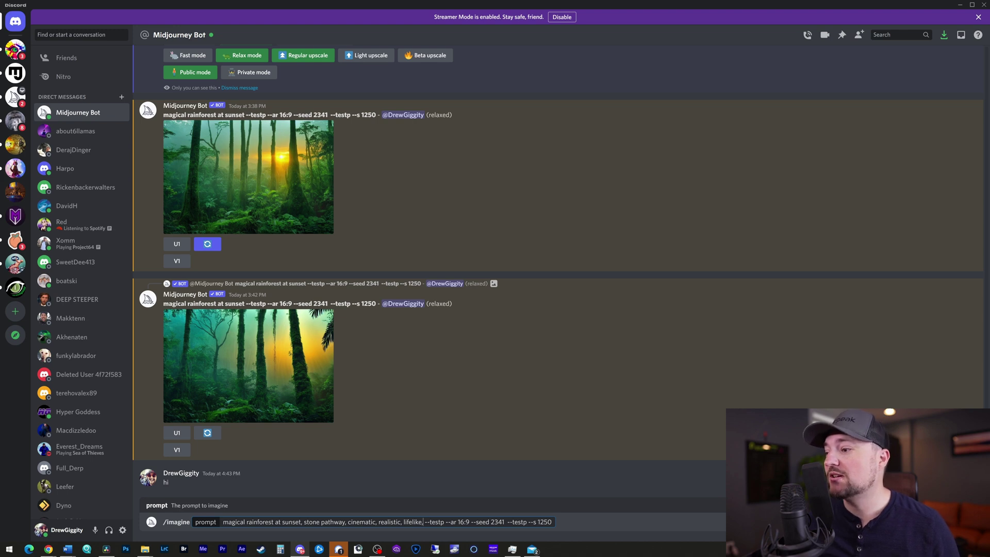
{"action": "key", "text": "Return"}
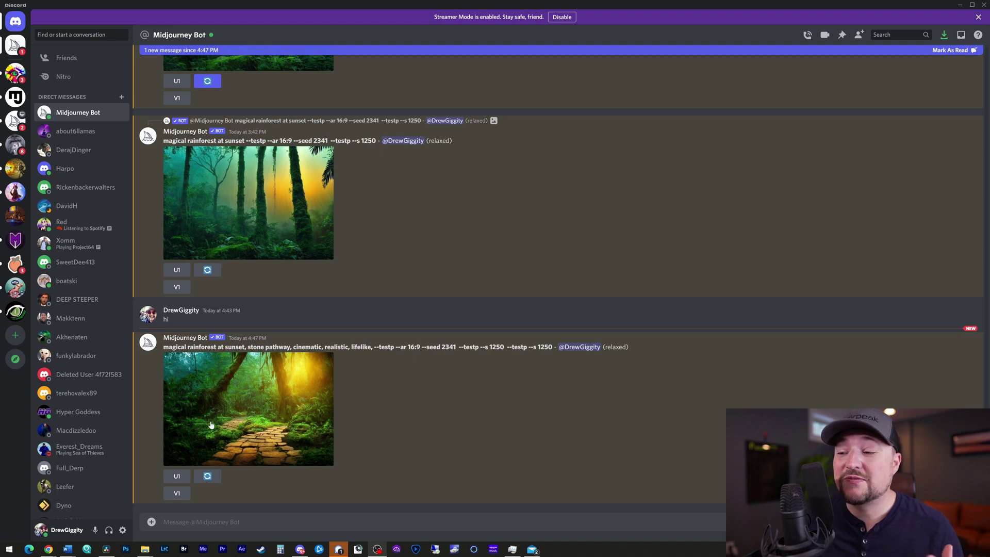
Upscale the stone-pathway image with U1 and open the original upscale in Chrome
{"action": "left_click", "coordinate": [176, 478]}
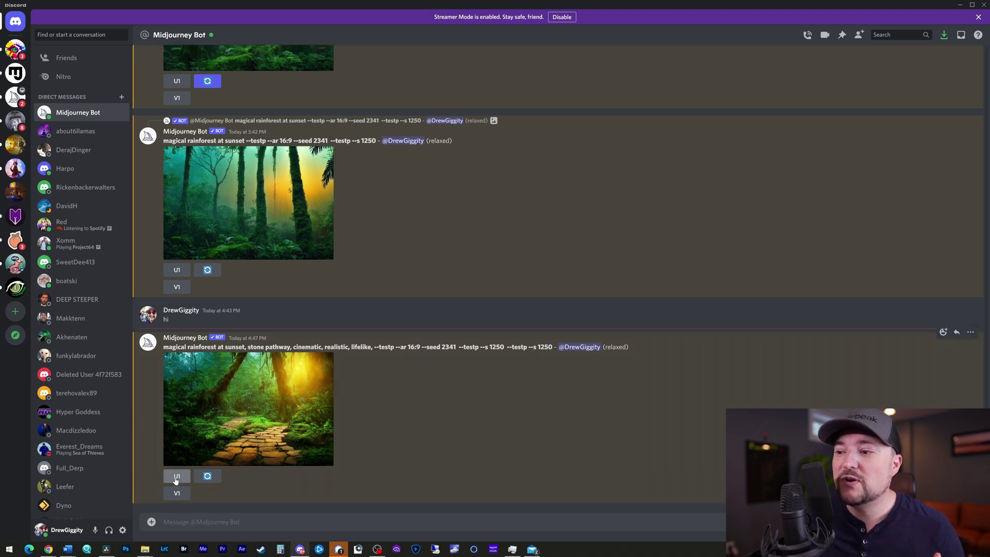
{"action": "left_click", "coordinate": [176, 478]}
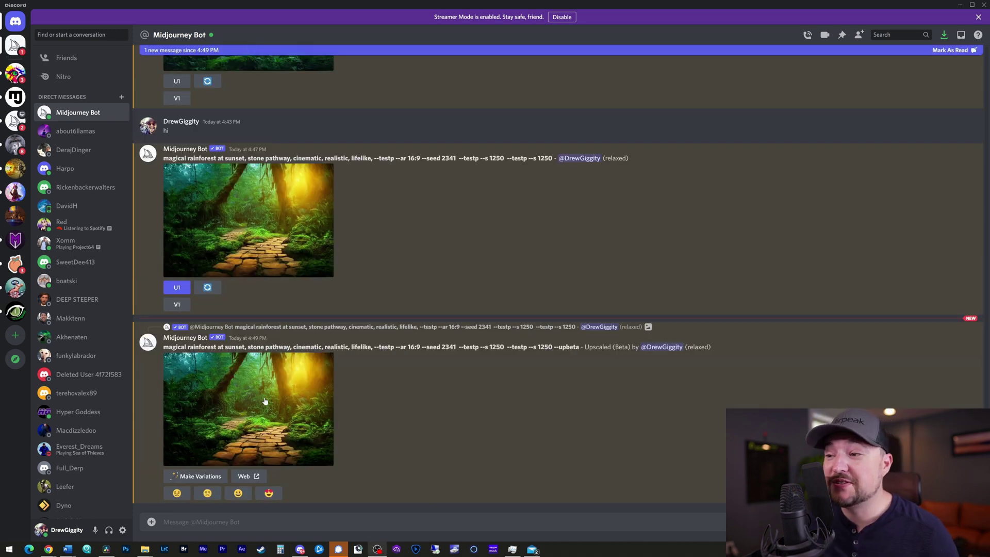
{"action": "left_click", "coordinate": [264, 401]}
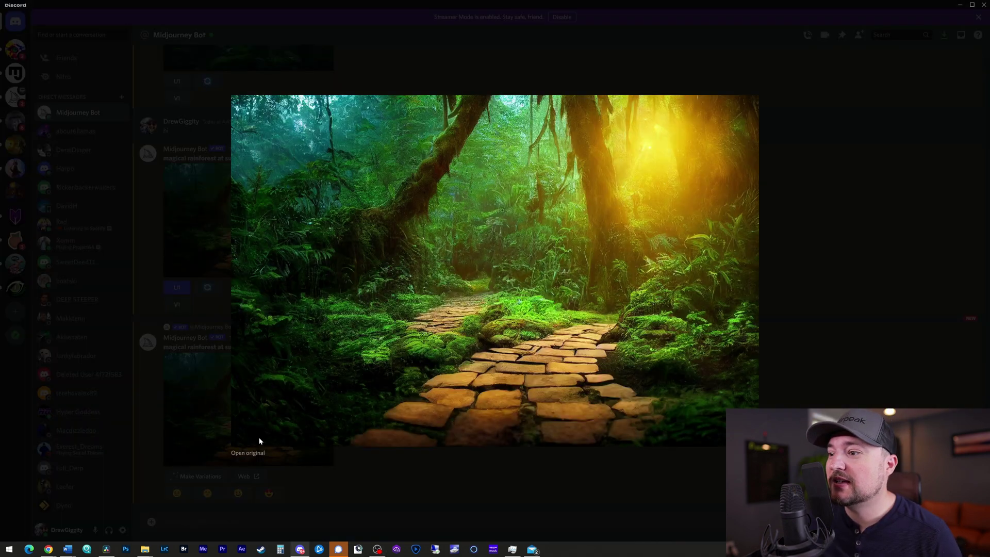
{"action": "left_click", "coordinate": [242, 454]}
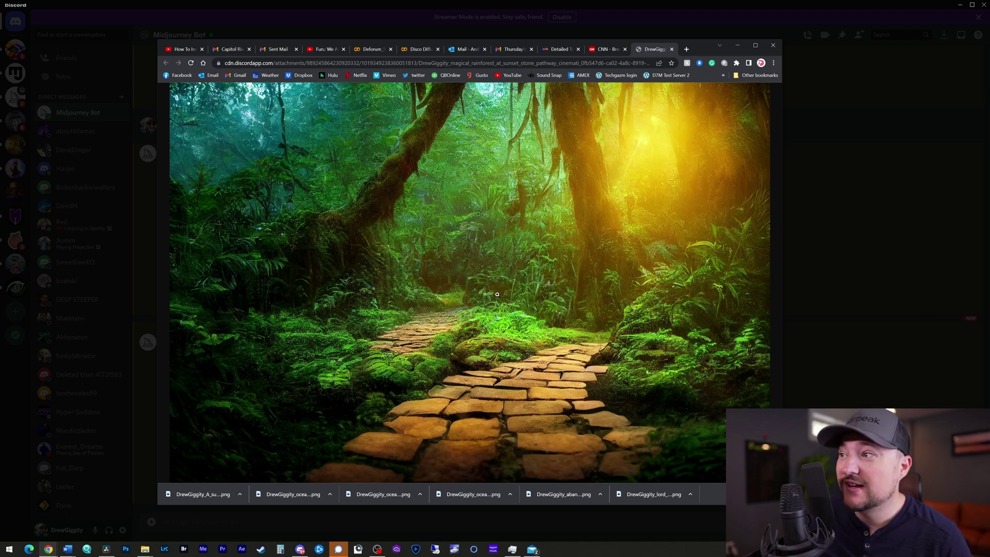
Inspect the upscale at 100% in a maximized Chrome window, then return to Discord
{"action": "left_click", "coordinate": [528, 358]}
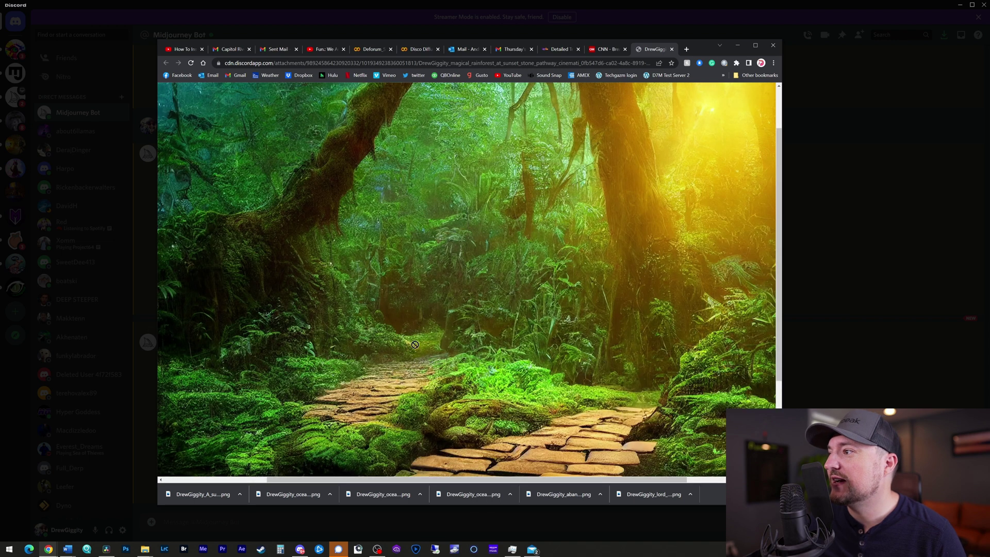
{"action": "left_click", "coordinate": [755, 45]}
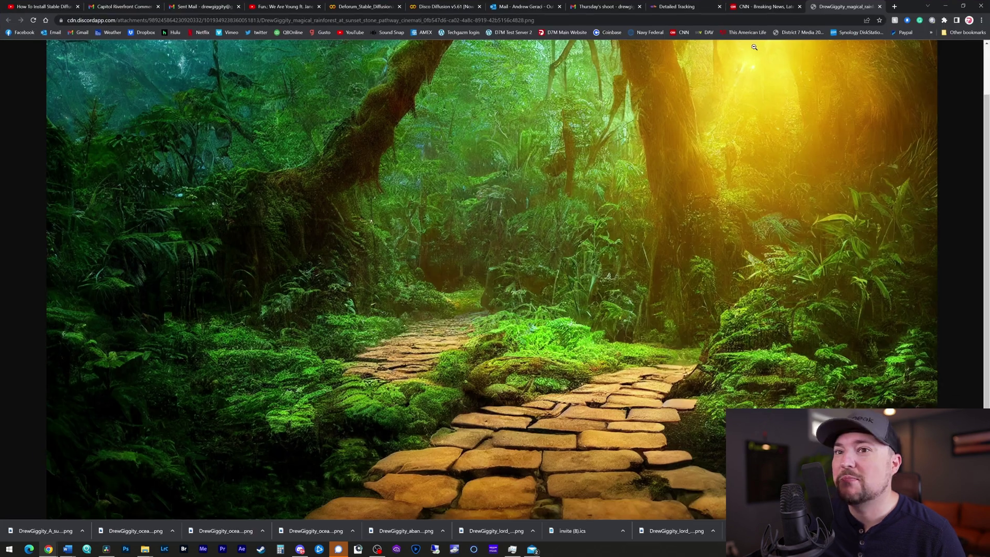
{"action": "scroll", "coordinate": [507, 265], "scroll_direction": "down", "scroll_amount": 1}
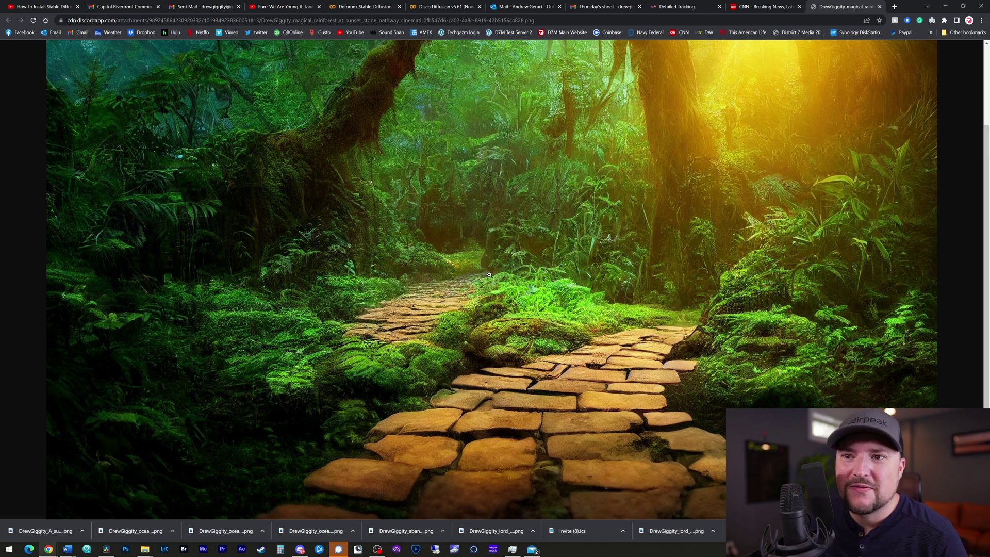
{"action": "left_click", "coordinate": [489, 275]}
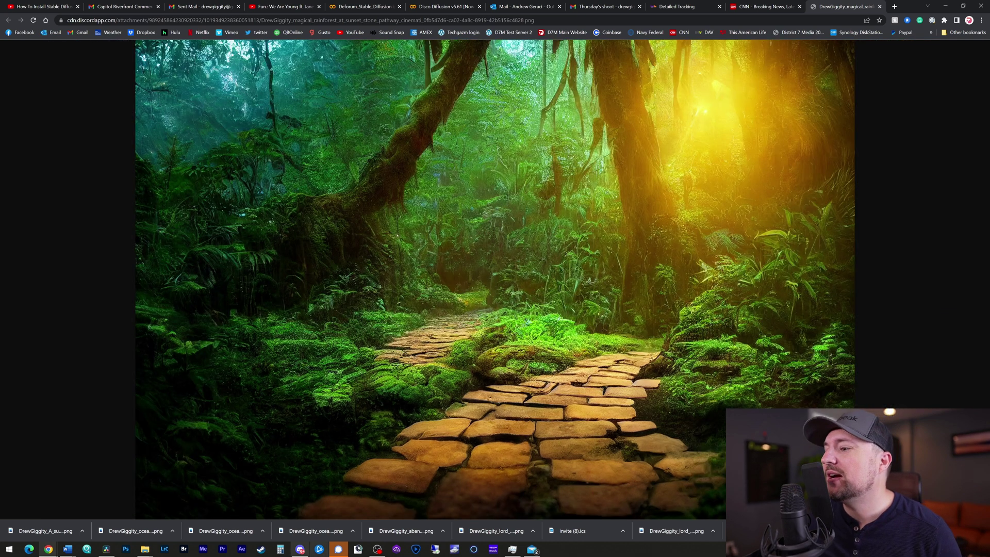
{"action": "left_click", "coordinate": [298, 550]}
Close the image preview and highlight 'stone pathway,' in the 4:47 PM prompt
{"action": "left_click", "coordinate": [335, 511]}
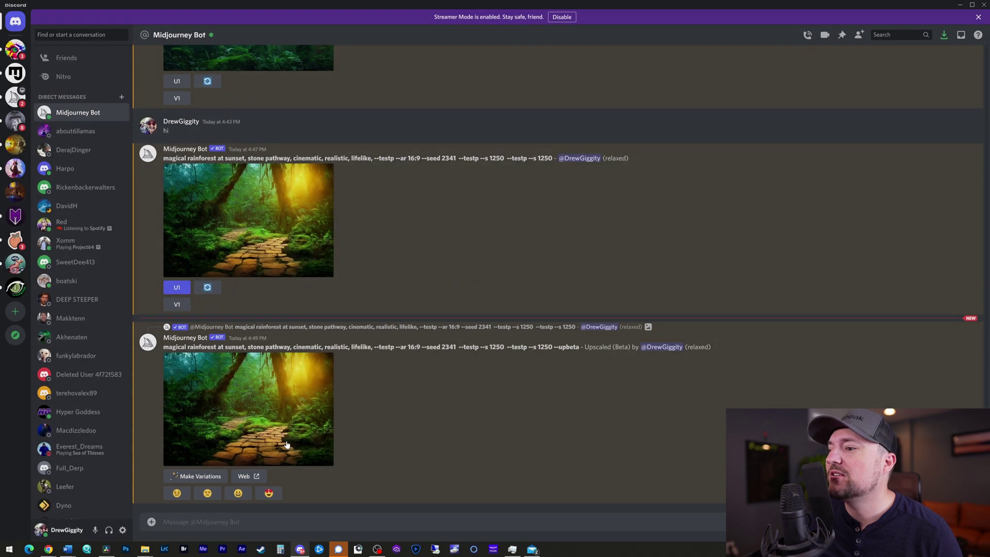
{"action": "scroll", "coordinate": [283, 289], "scroll_direction": "up", "scroll_amount": 15}
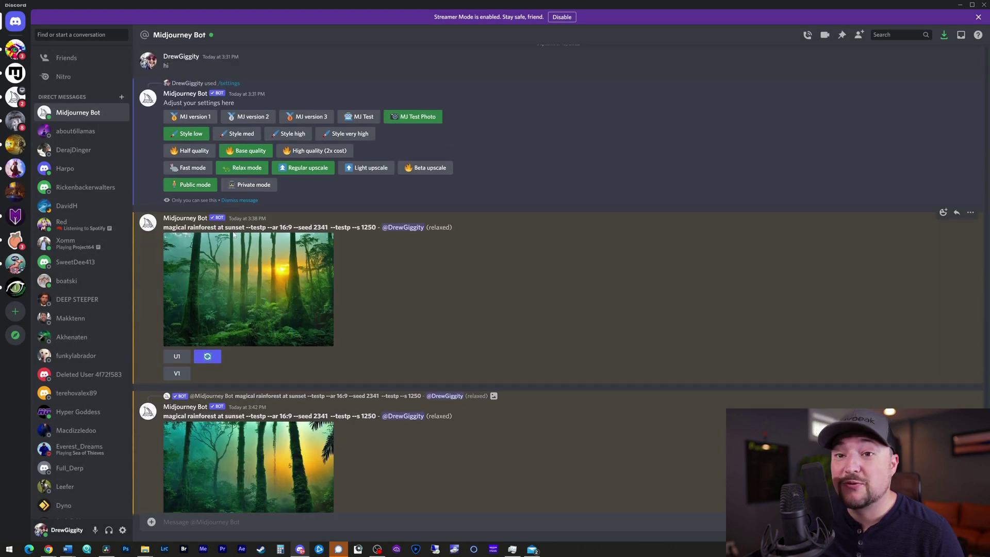
{"action": "scroll", "coordinate": [255, 317], "scroll_direction": "down", "scroll_amount": 5}
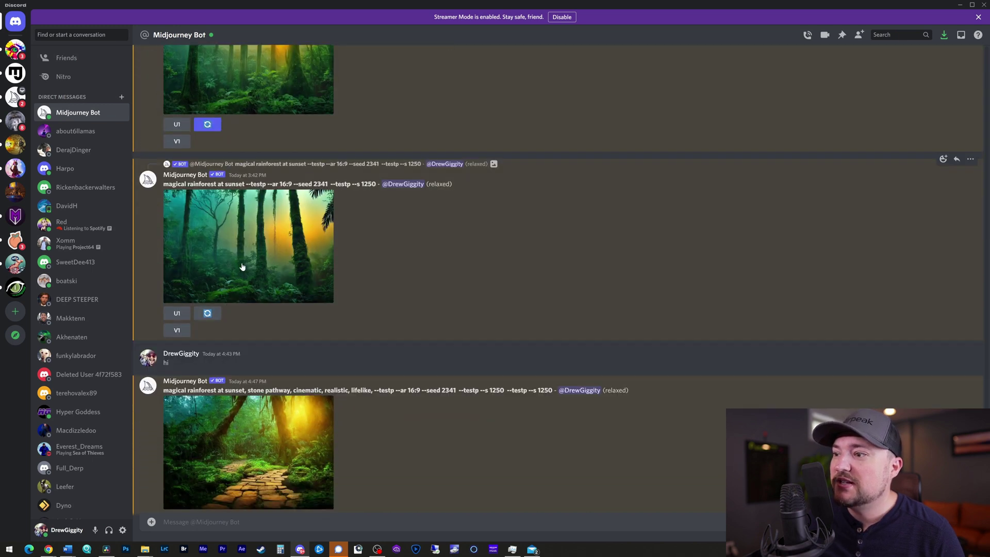
{"action": "scroll", "coordinate": [242, 265], "scroll_direction": "down", "scroll_amount": 2}
{"action": "left_click_drag", "start_coordinate": [247, 313], "coordinate": [296, 313]}
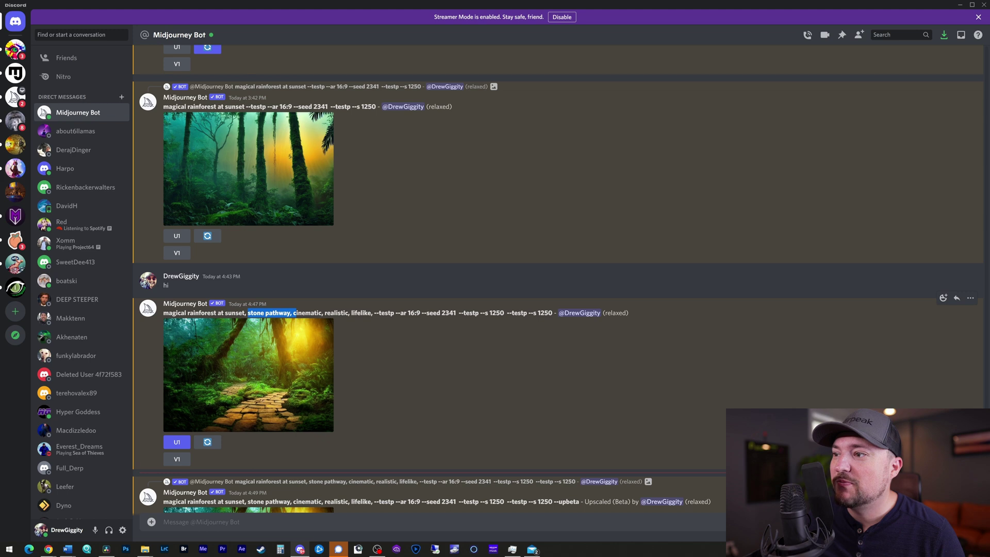
{"action": "scroll", "coordinate": [226, 293], "scroll_direction": "up", "scroll_amount": 3}
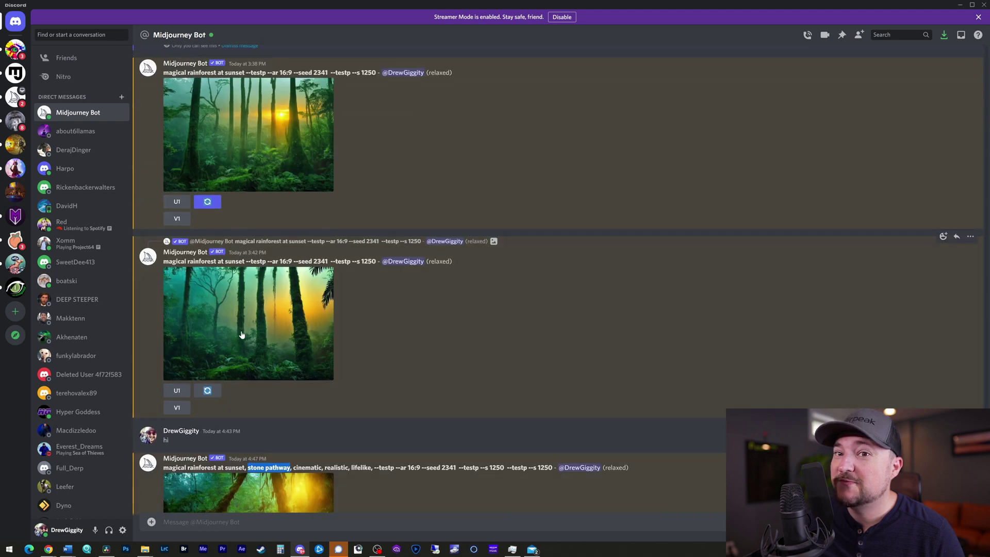
{"action": "scroll", "coordinate": [242, 335], "scroll_direction": "down", "scroll_amount": 2}
{"action": "scroll", "coordinate": [242, 335], "scroll_direction": "down", "scroll_amount": 1}
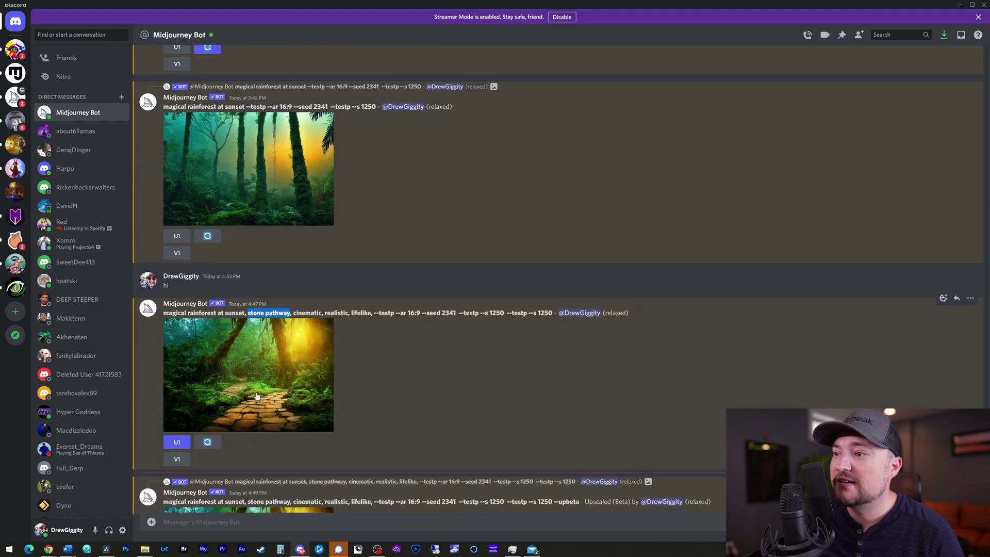